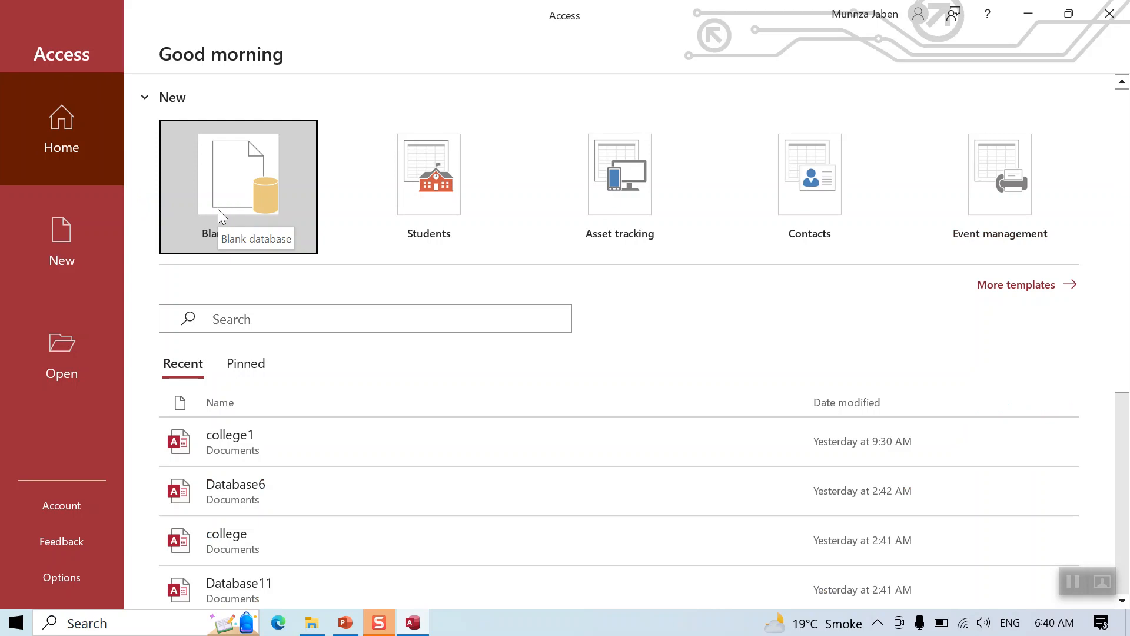
Create a new blank database with the file name collegedb2
click(218, 209)
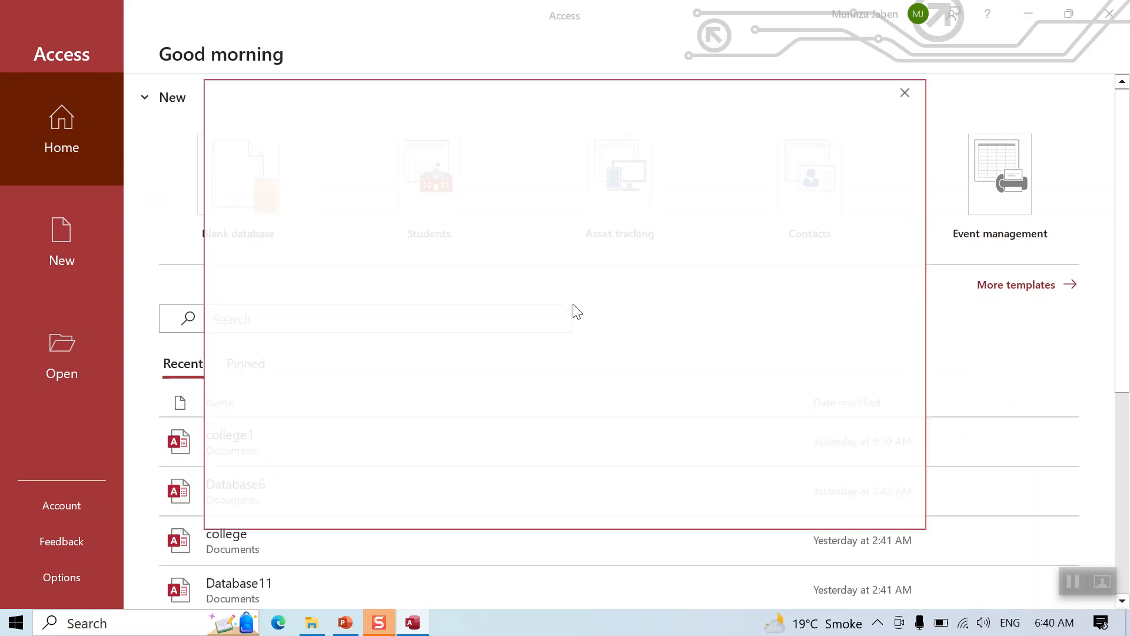
double_click(711, 197)
text(colleged)
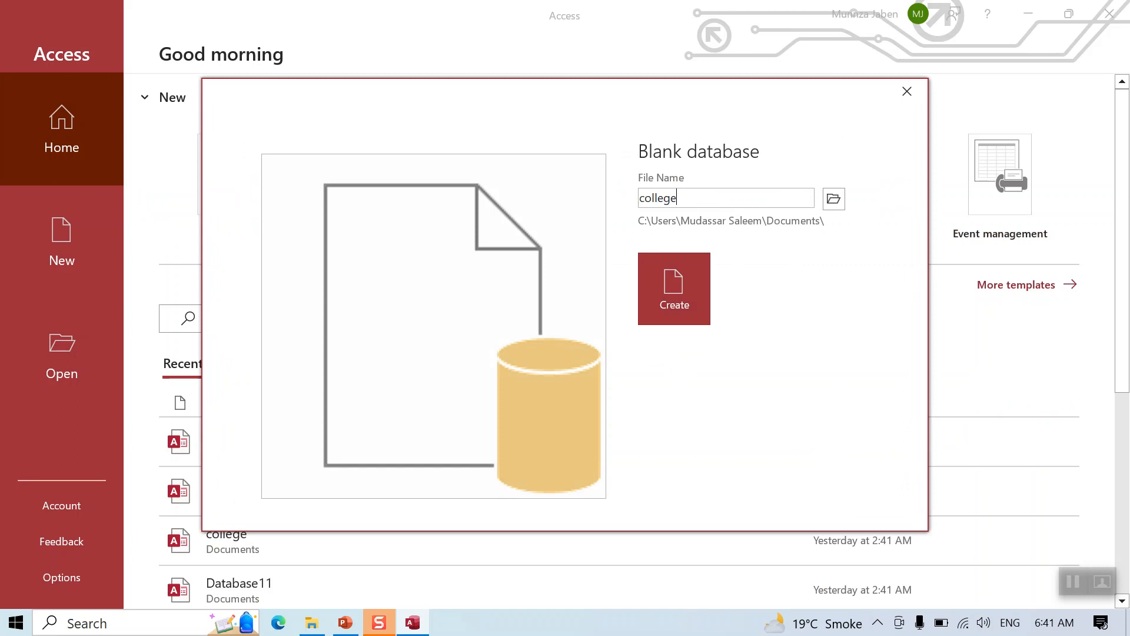
text(b2)
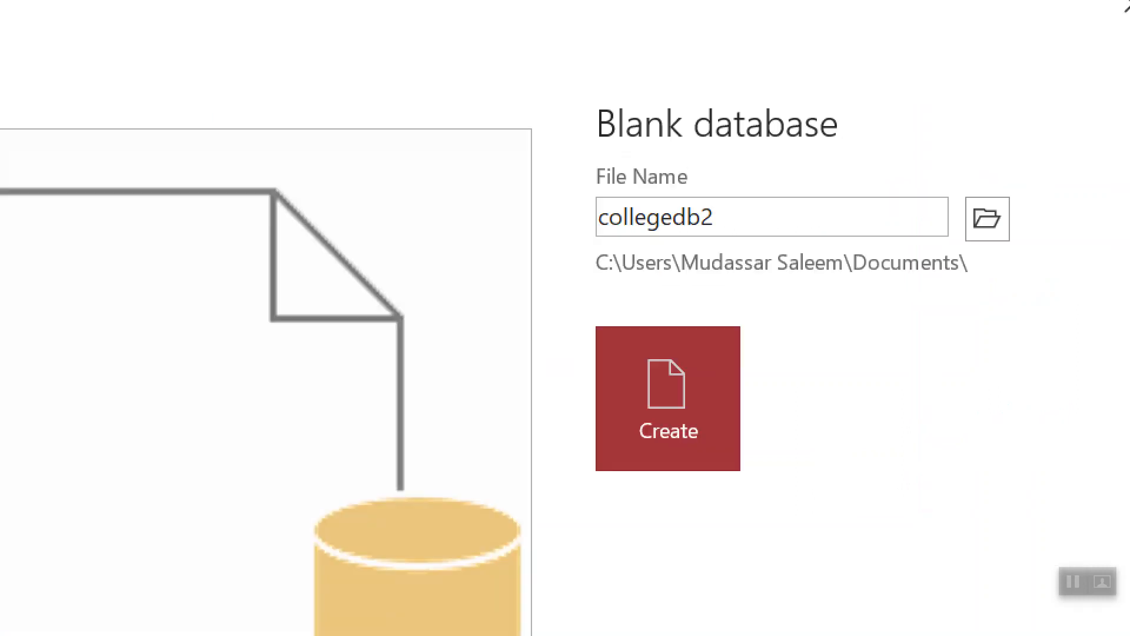
mouse_move(610, 160)
mouse_down()
mouse_move(537, 297)
mouse_move(677, 168)
mouse_move(621, 172)
mouse_up()
click(639, 394)
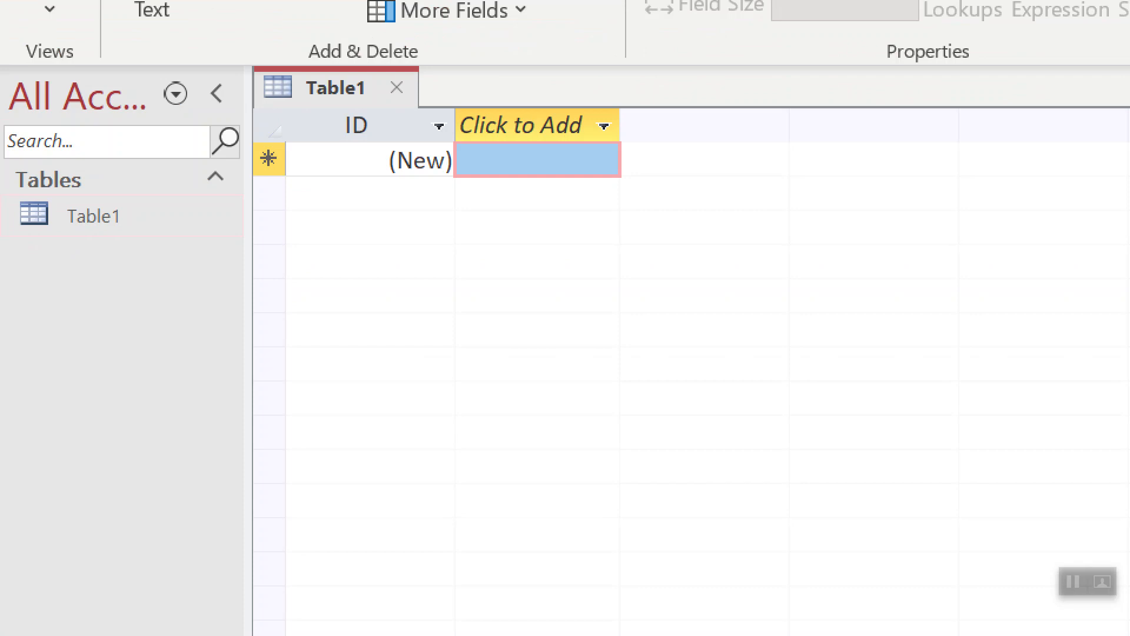
Open Table1 in Design View, saving it under the name Student
mouse_move(76, 181)
mouse_down()
mouse_move(7, 277)
mouse_move(151, 150)
mouse_move(103, 154)
mouse_up()
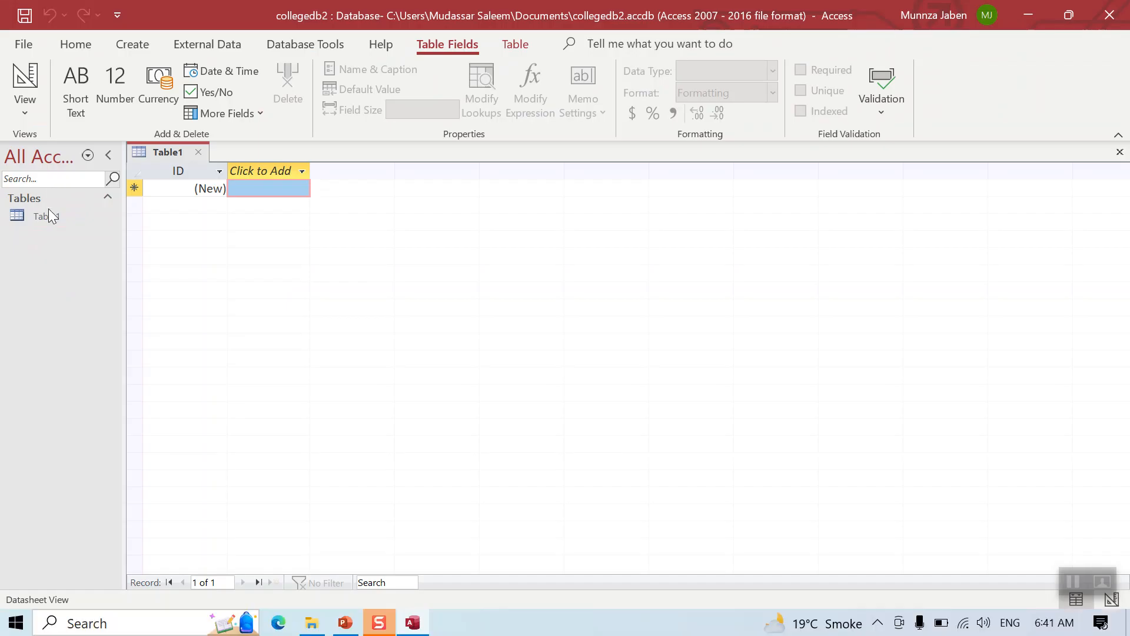
right_click(49, 208)
click(64, 248)
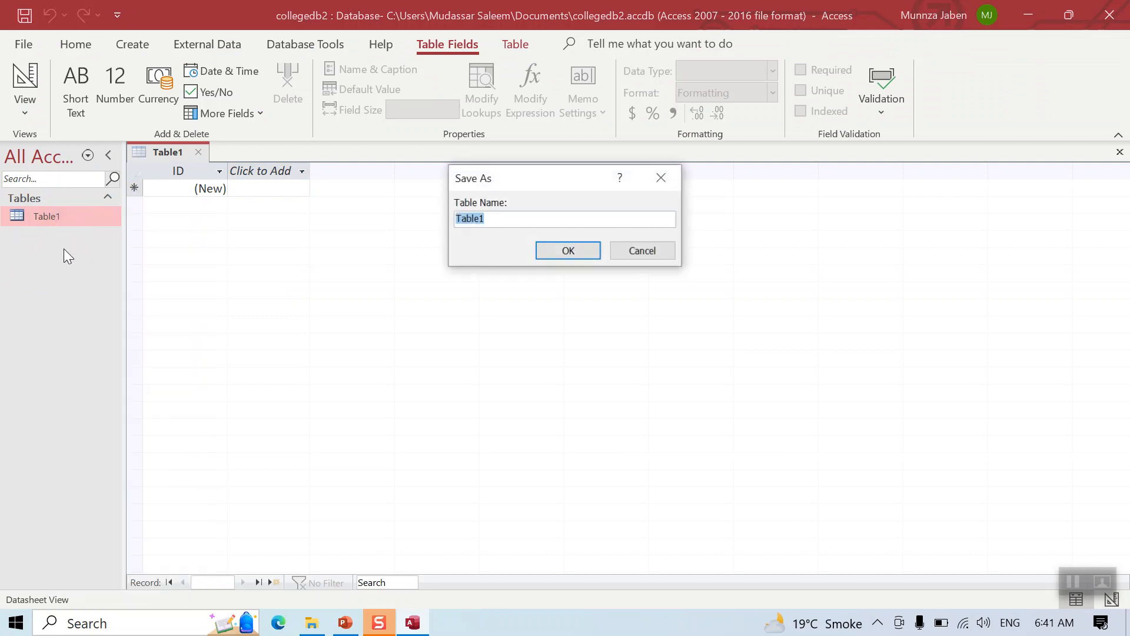
text(st)
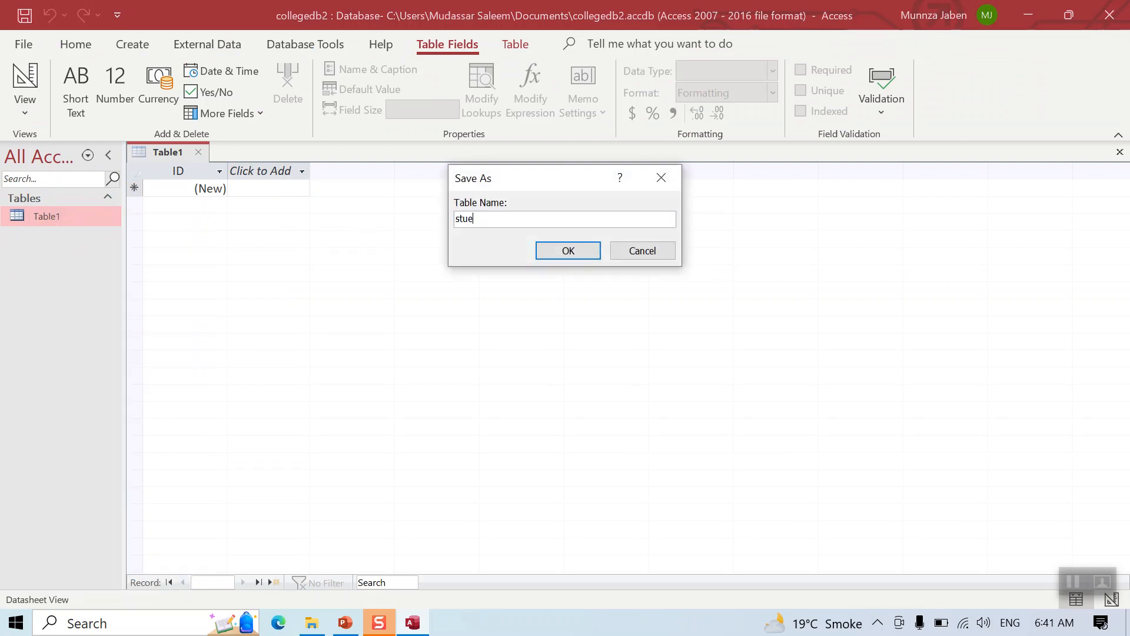
text(ue)
key(BackSpace)
key(BackSpace)
key(BackSpace)
key(BackSpace)
text(Student)
key(ctrl+1)
click(485, 201)
mouse_move(476, 200)
mouse_down()
mouse_move(380, 253)
mouse_move(560, 182)
mouse_up()
key(Escape)
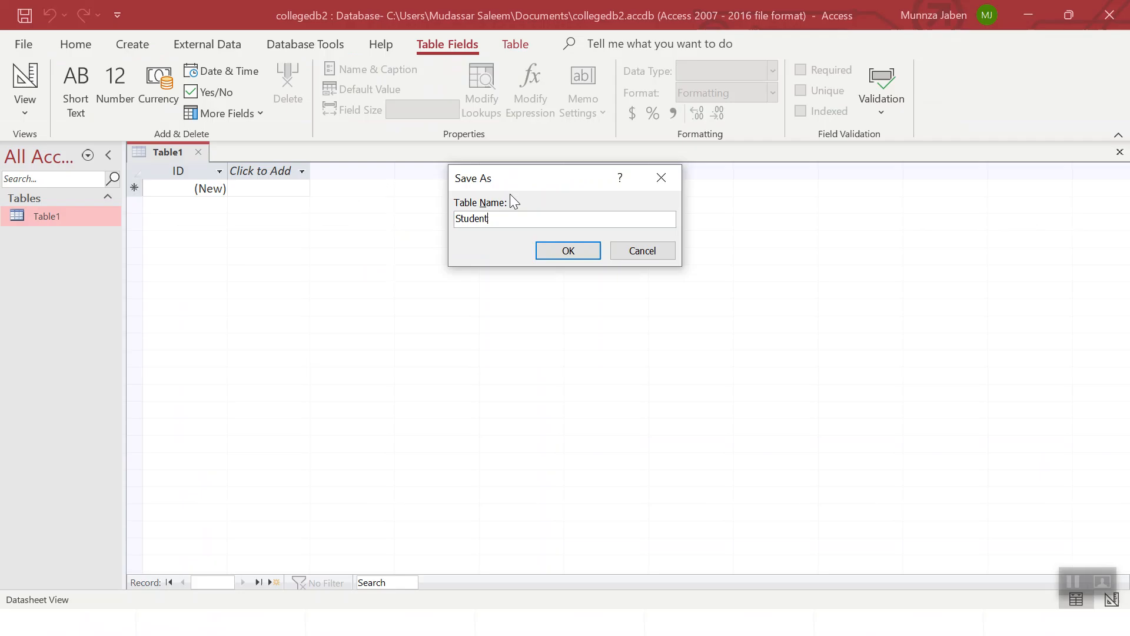
click(550, 255)
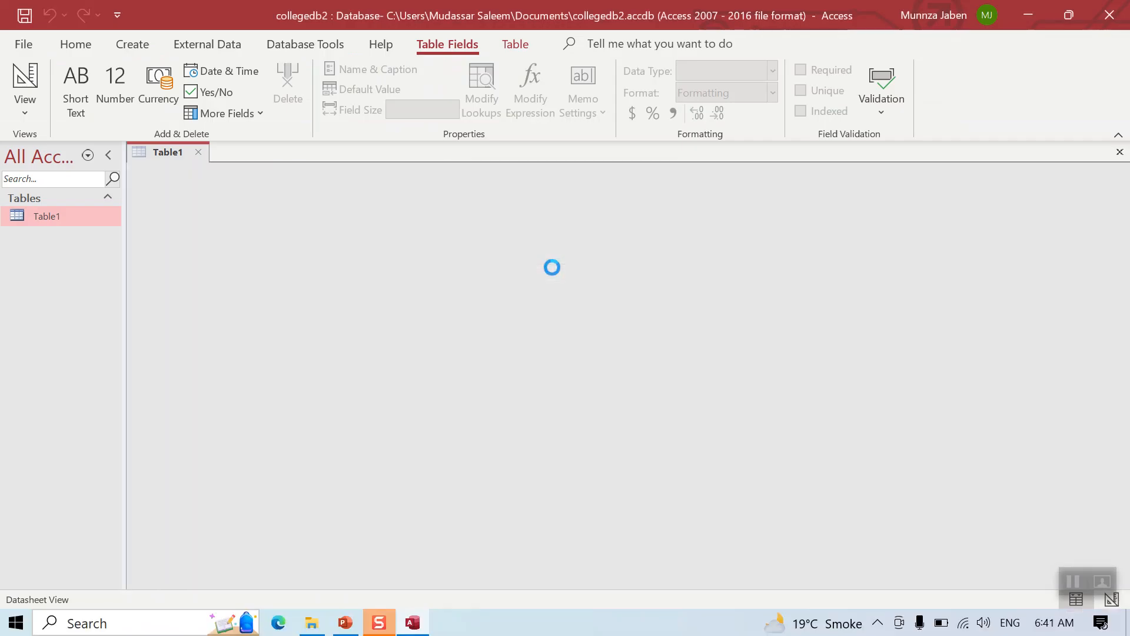
Rename the ID field to Rollno and add the fields Sname, marks and city
text(Rollno)
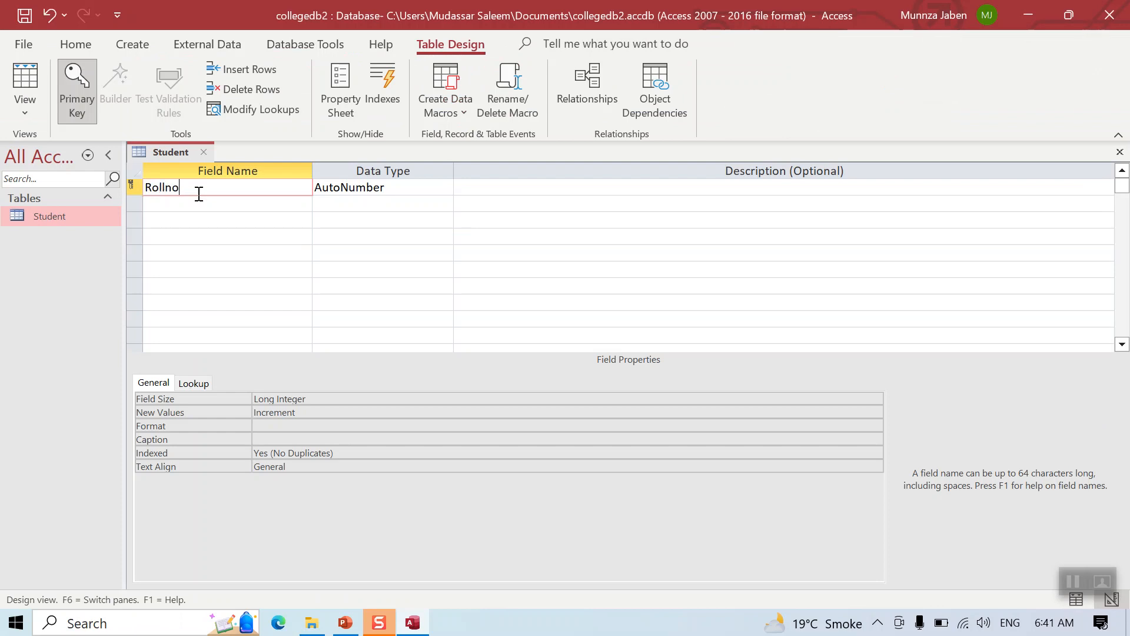
key(Down)
text(Sname)
key(Down)
text(marks)
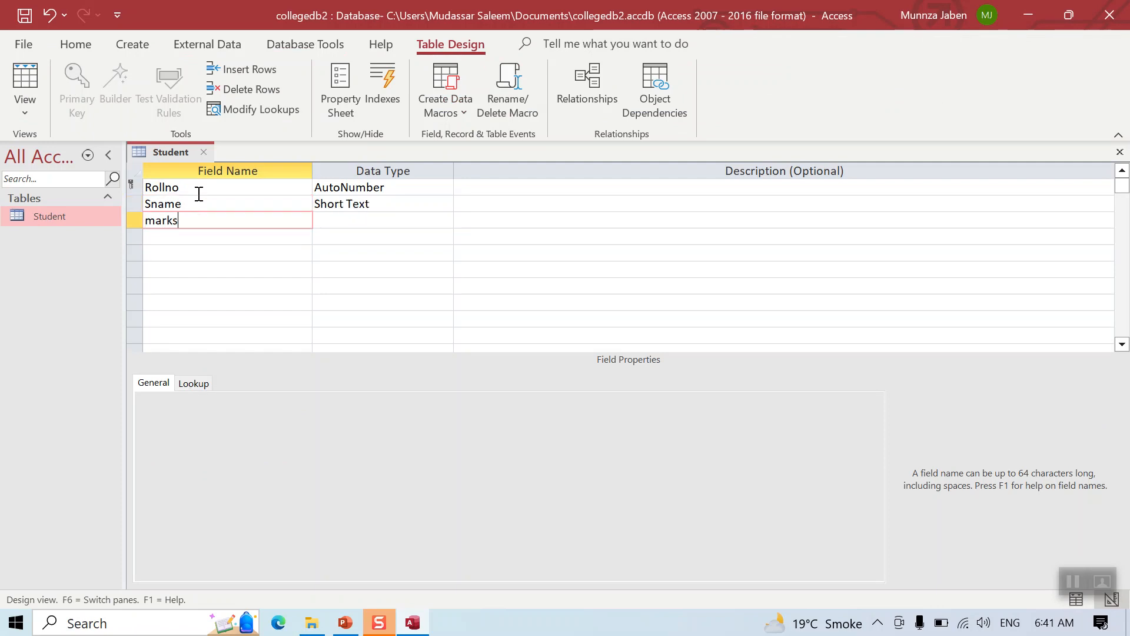
key(Down)
text(city)
key(Down)
Add the fields DOB, CNIC, Email and Password below city
text(DOB)
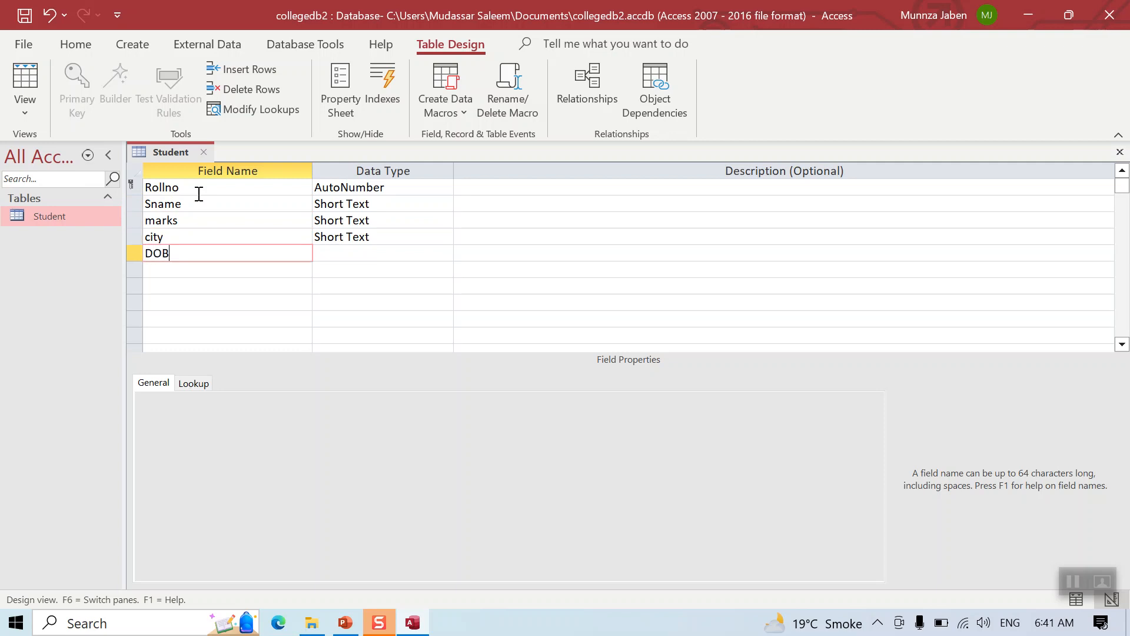
key(Down)
text(CNIC)
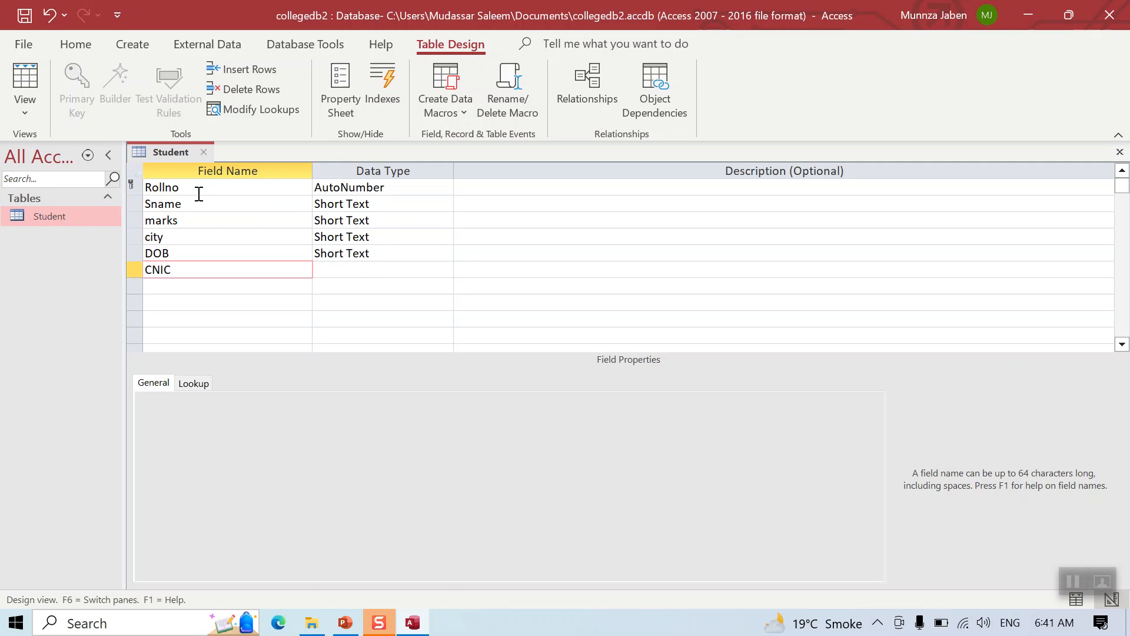
key(Down)
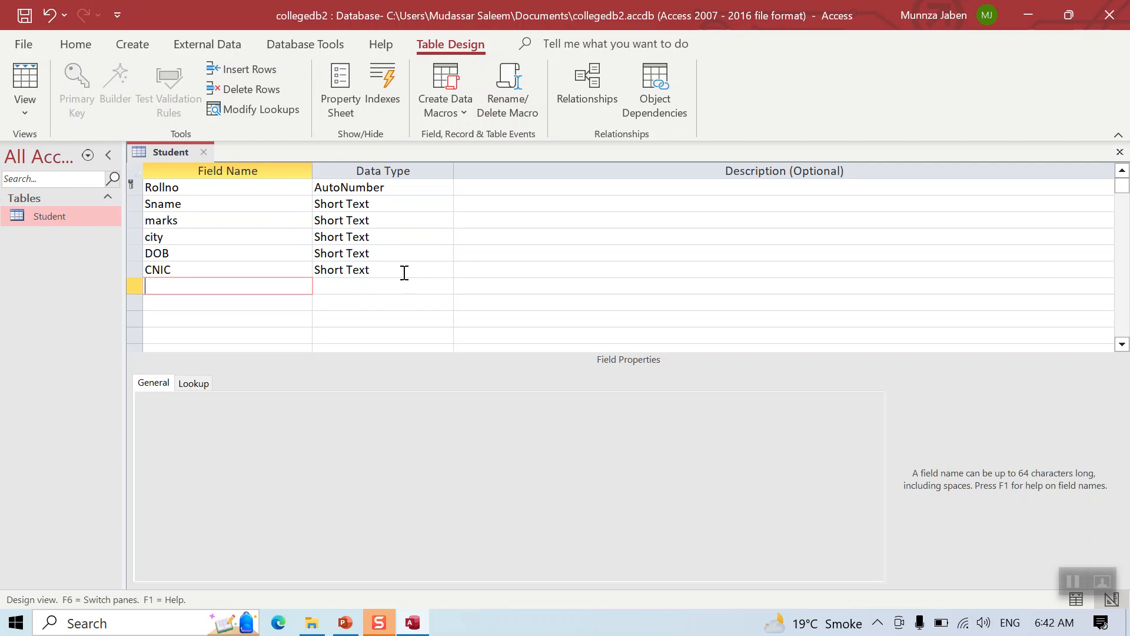
text(Passw)
key(BackSpace)
key(BackSpace)
key(BackSpace)
key(BackSpace)
key(BackSpace)
text(Emai)
click(291, 301)
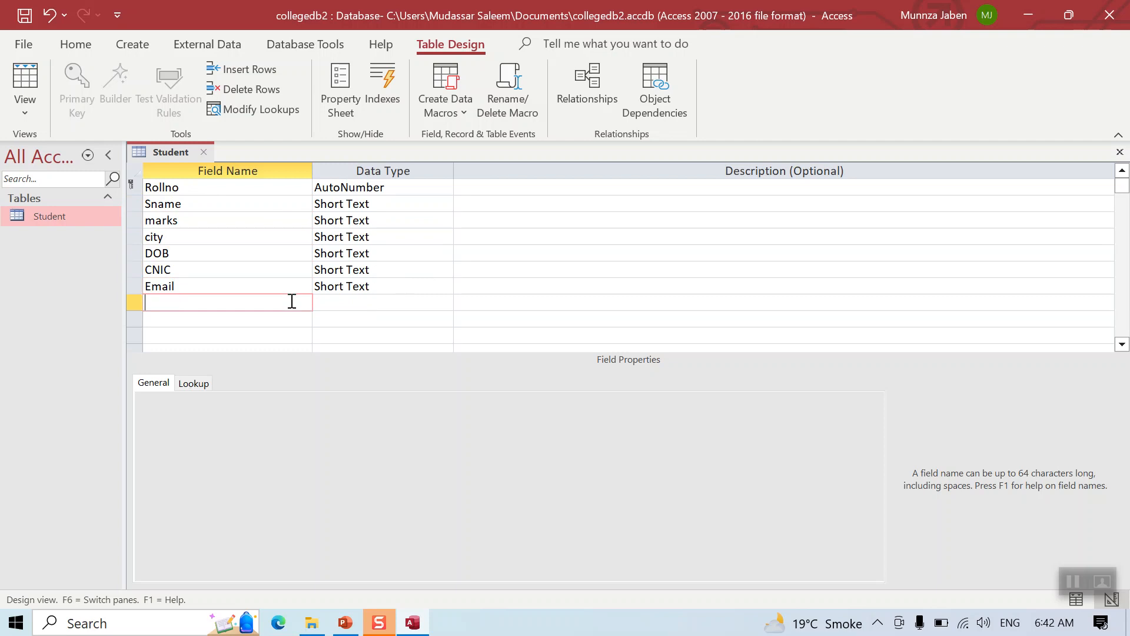
text(Password)
Set Email's data type to Hyperlink, keeping Password and CNIC as Short Text
click(330, 301)
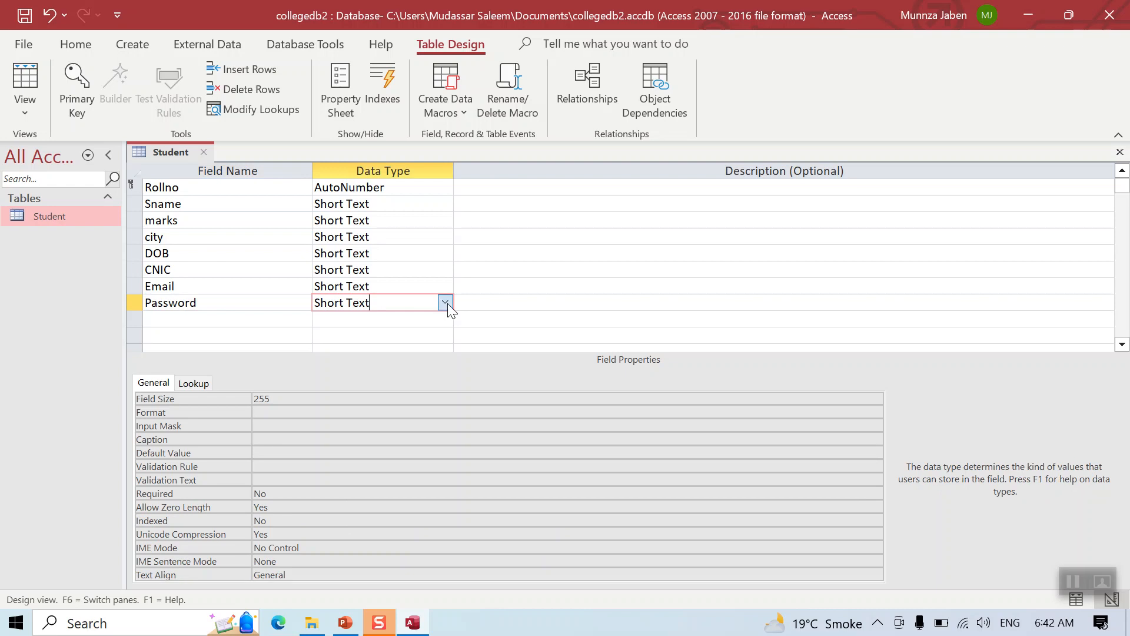
click(445, 302)
click(445, 285)
click(445, 285)
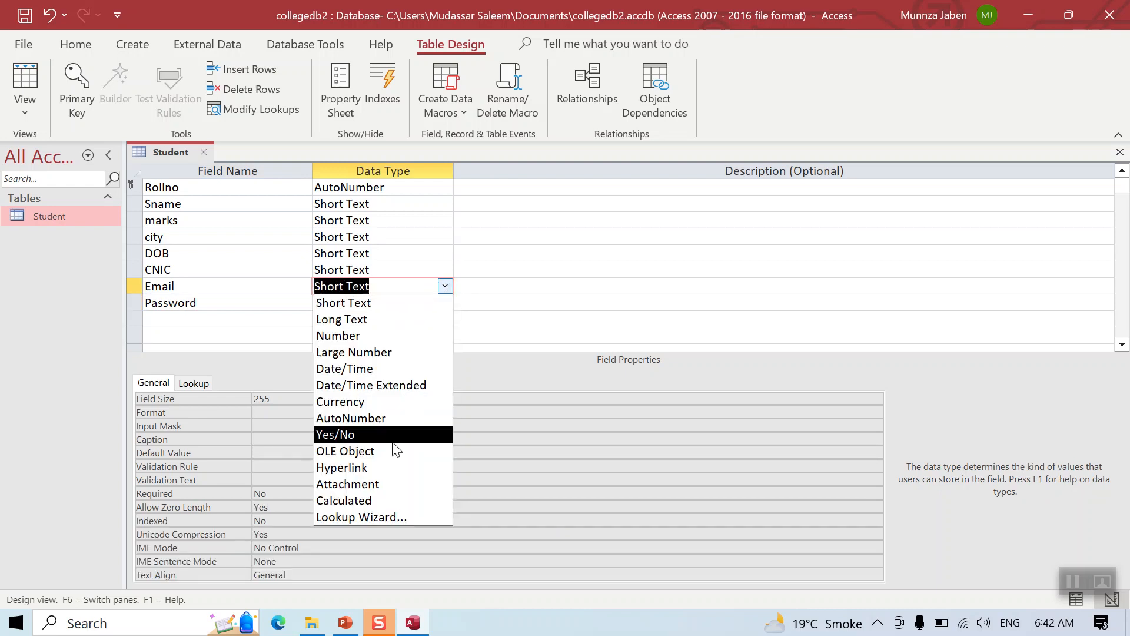
click(386, 468)
click(418, 270)
click(442, 272)
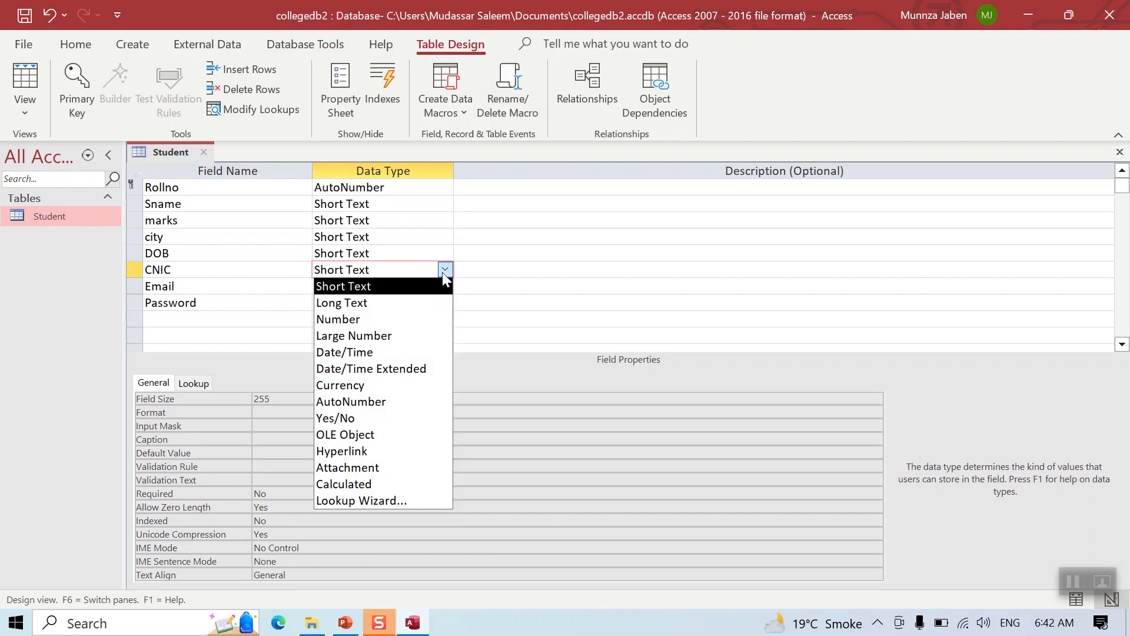
click(443, 271)
Set DOB to Date/Time and marks to Number, leaving Sname as Short Text
click(442, 253)
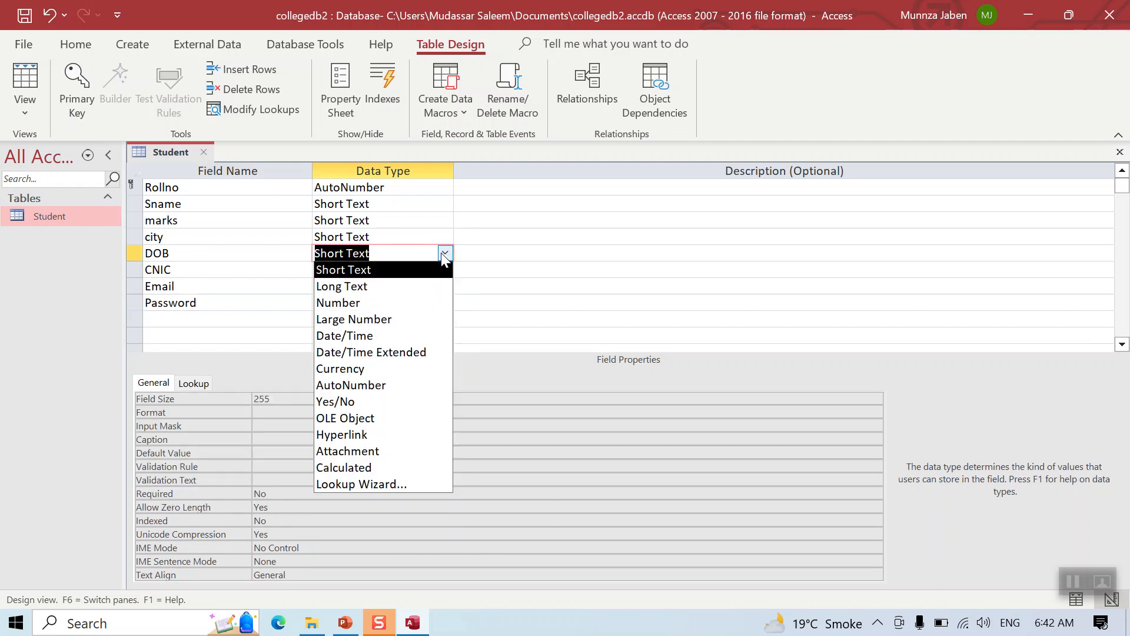
click(411, 333)
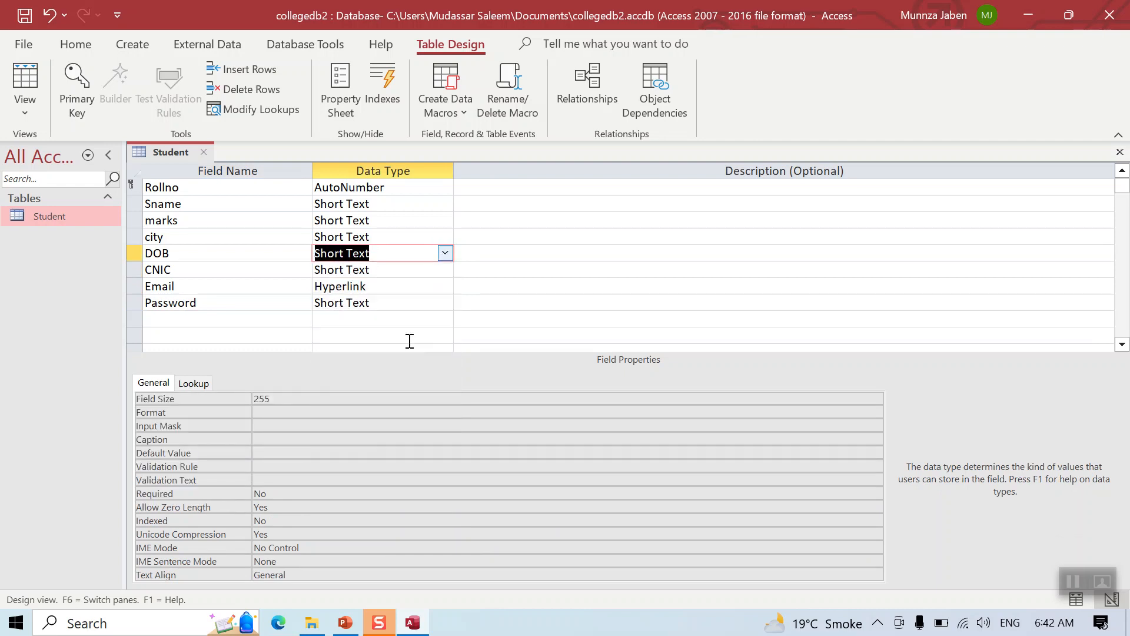
click(416, 235)
click(421, 223)
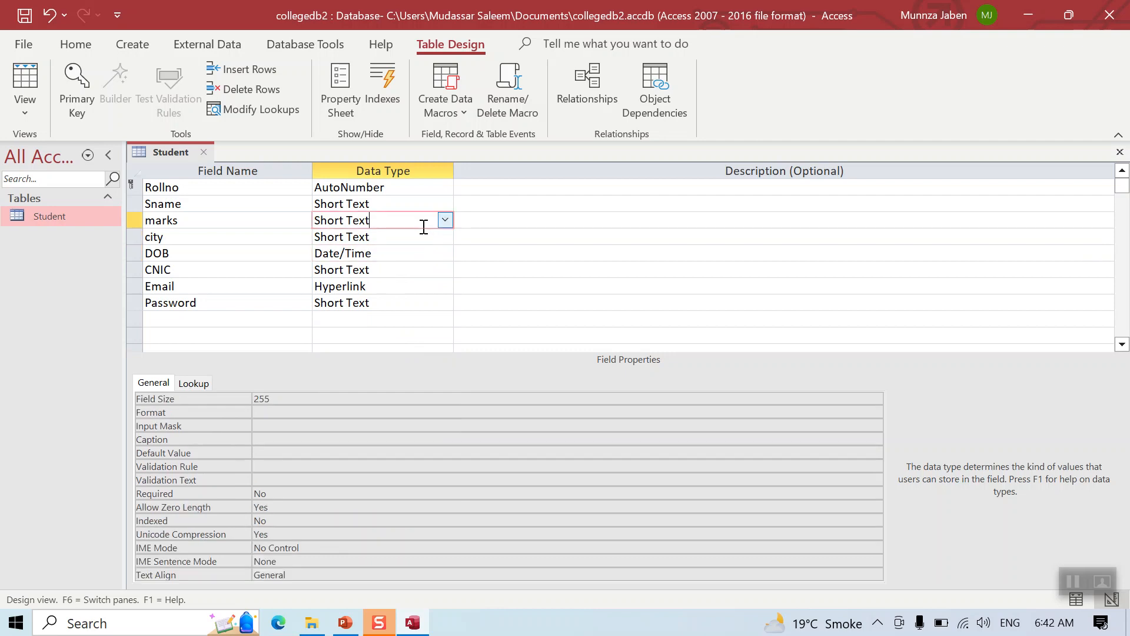
click(445, 220)
click(431, 268)
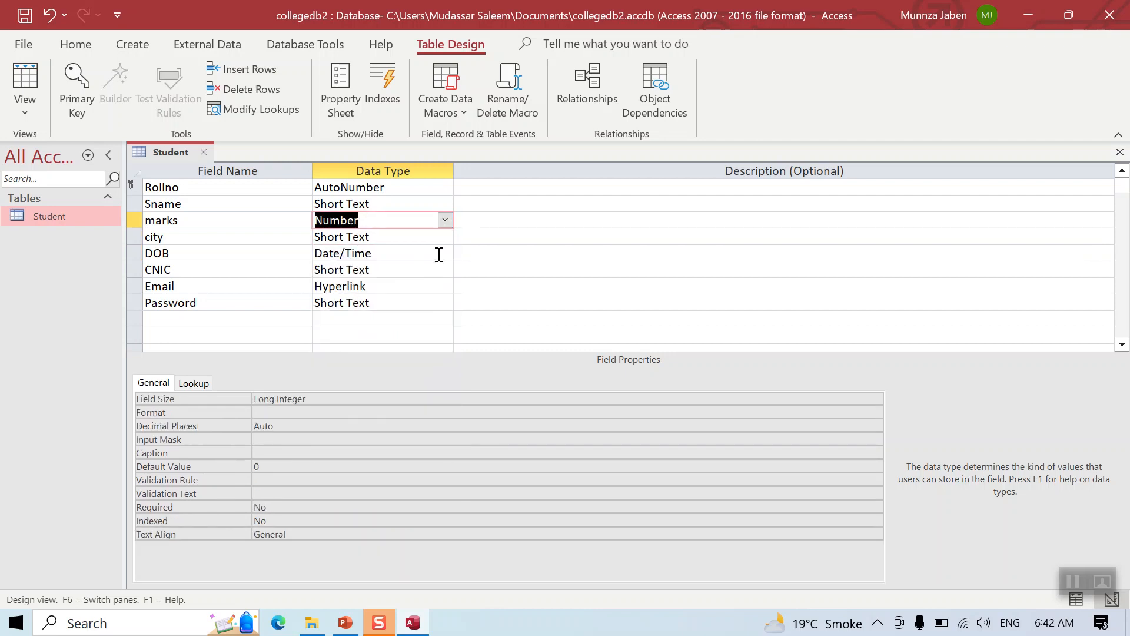
click(445, 204)
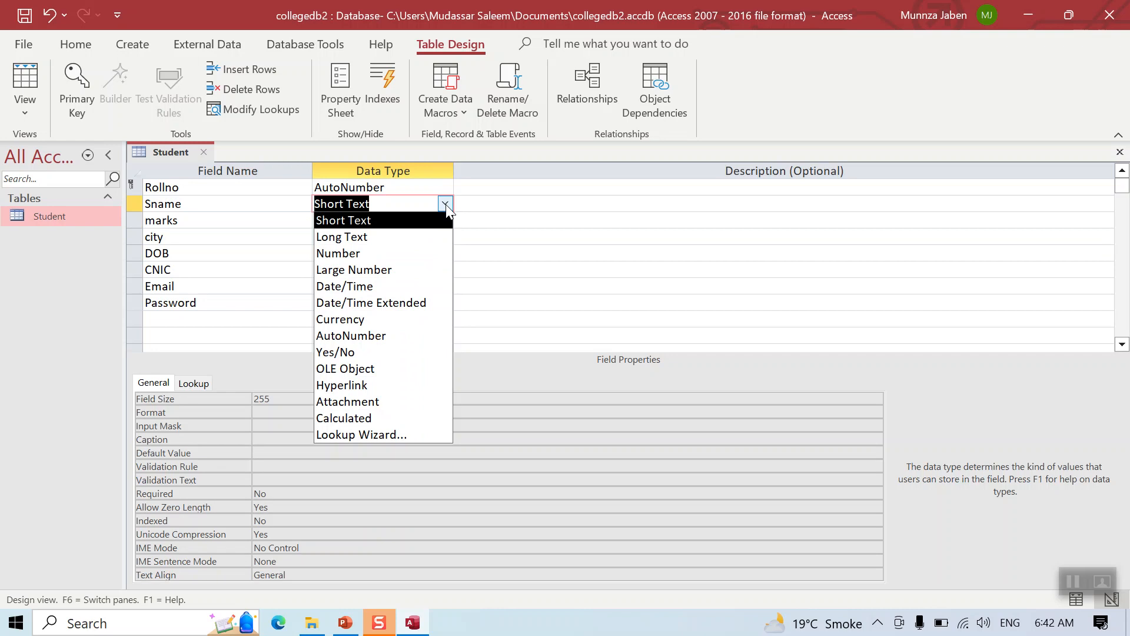
click(254, 251)
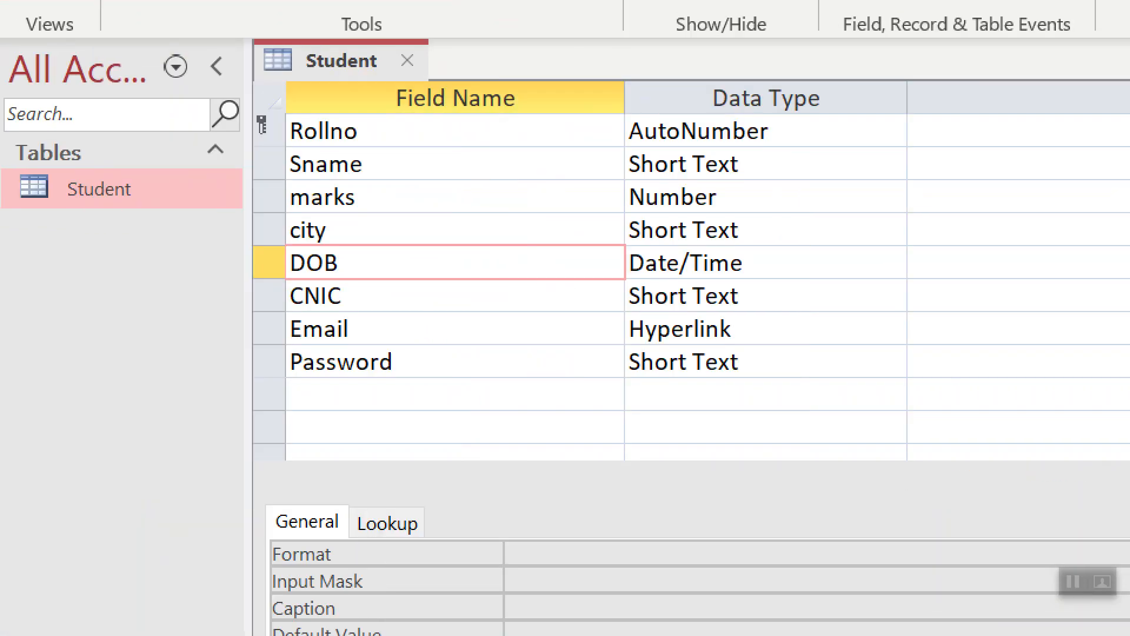
Change the Sname field's Field Size property from 255 to 30
mouse_move(330, 75)
mouse_down()
mouse_move(266, 215)
mouse_move(377, 419)
mouse_move(380, 77)
mouse_move(333, 81)
mouse_up()
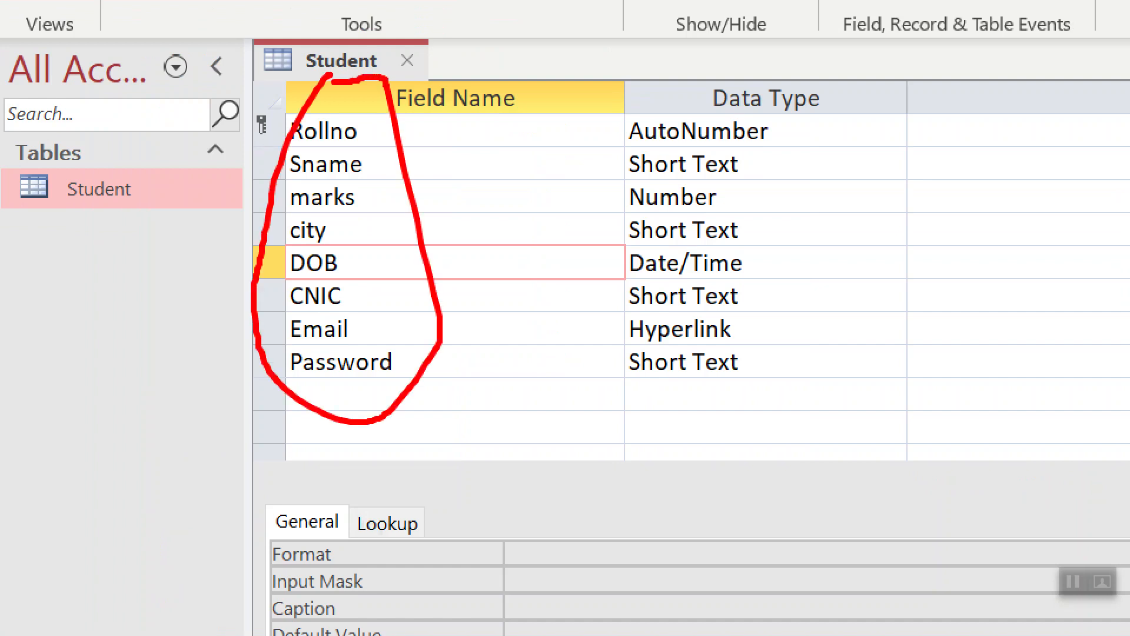
mouse_move(687, 80)
mouse_down()
mouse_move(556, 330)
mouse_move(799, 294)
mouse_move(670, 99)
mouse_move(643, 95)
mouse_up()
key(Escape)
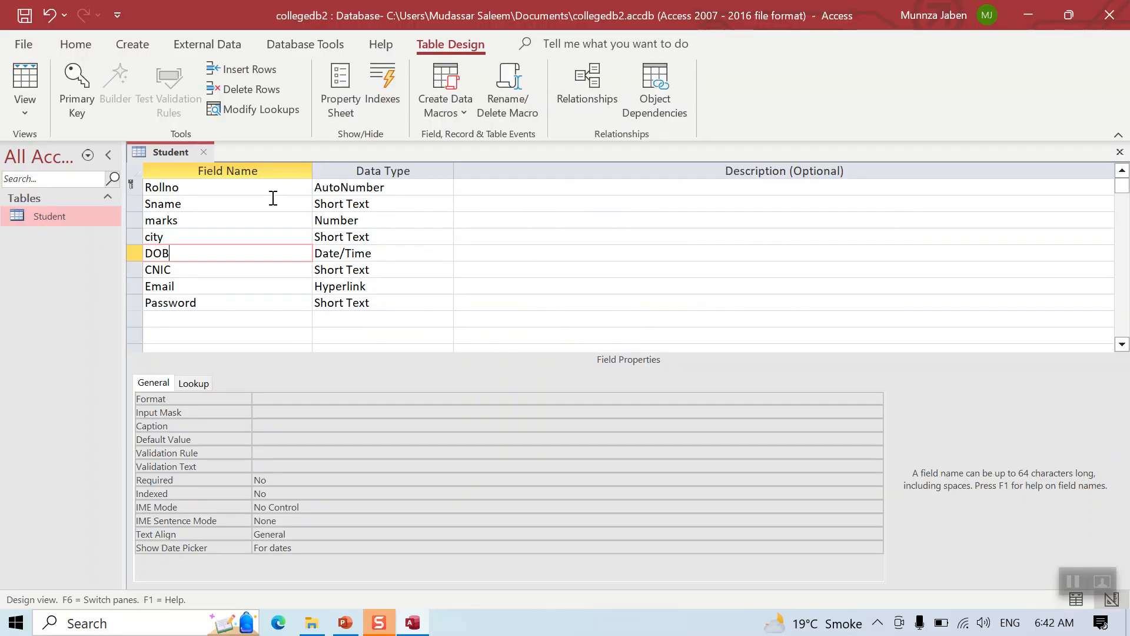
click(362, 204)
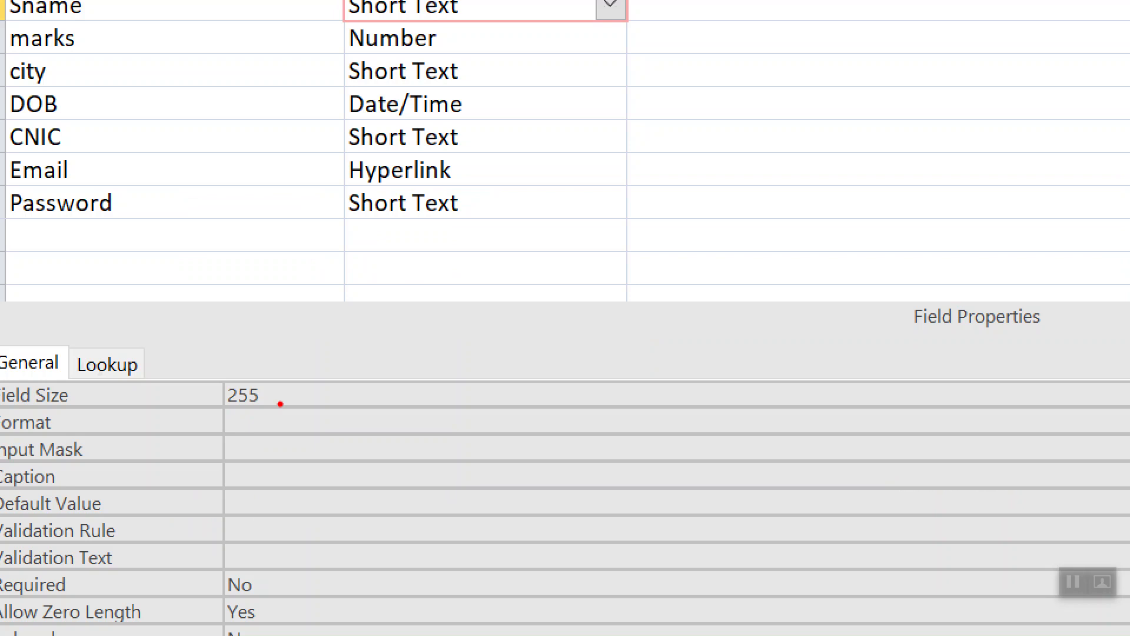
mouse_move(263, 361)
mouse_down()
mouse_move(231, 357)
mouse_move(209, 476)
mouse_move(244, 369)
mouse_move(235, 363)
mouse_up()
key(Escape)
drag(272, 398, 234, 399)
text(30)
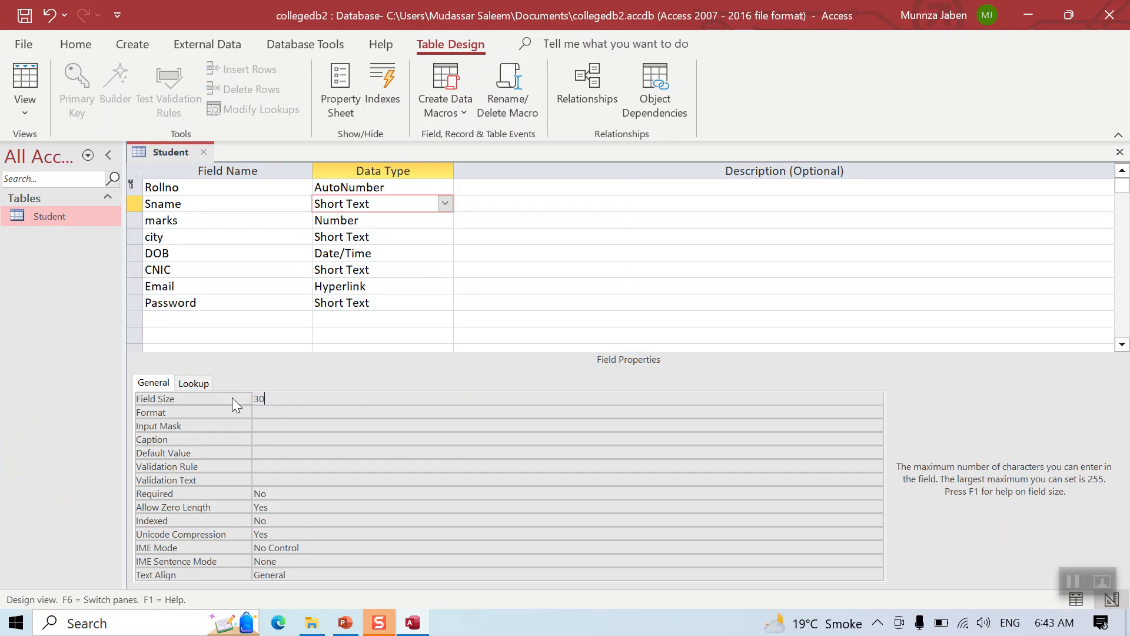
click(379, 219)
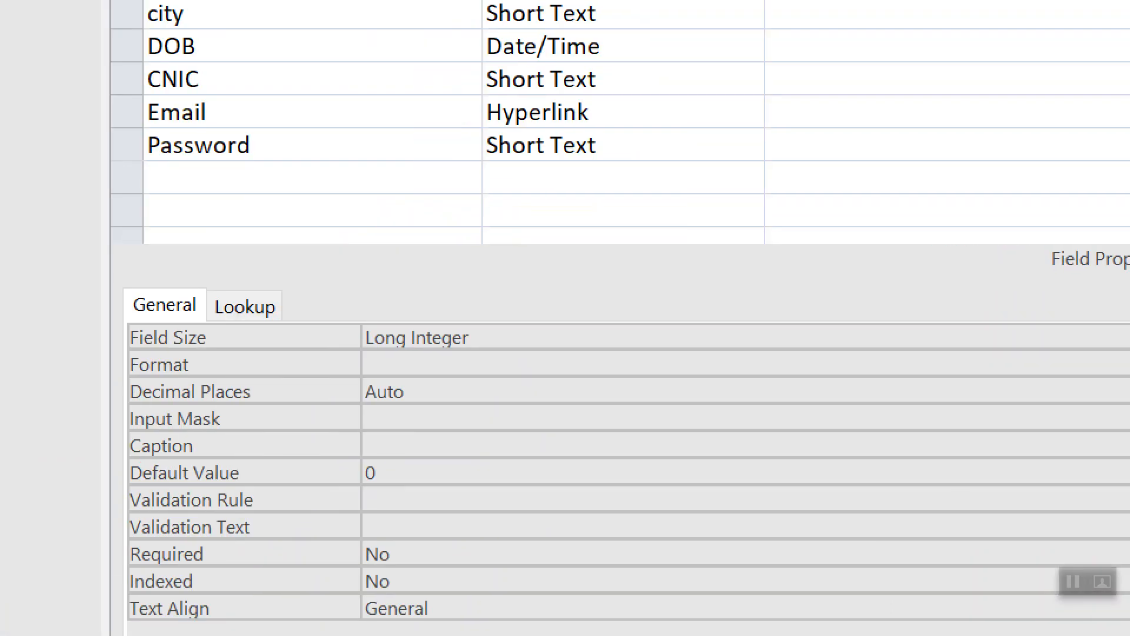
Give marks the Validation Rule >0 and Validation Text 'Number should be greater than 0'
mouse_move(151, 458)
mouse_down()
mouse_move(105, 516)
mouse_move(423, 548)
mouse_move(309, 442)
mouse_move(148, 448)
mouse_up()
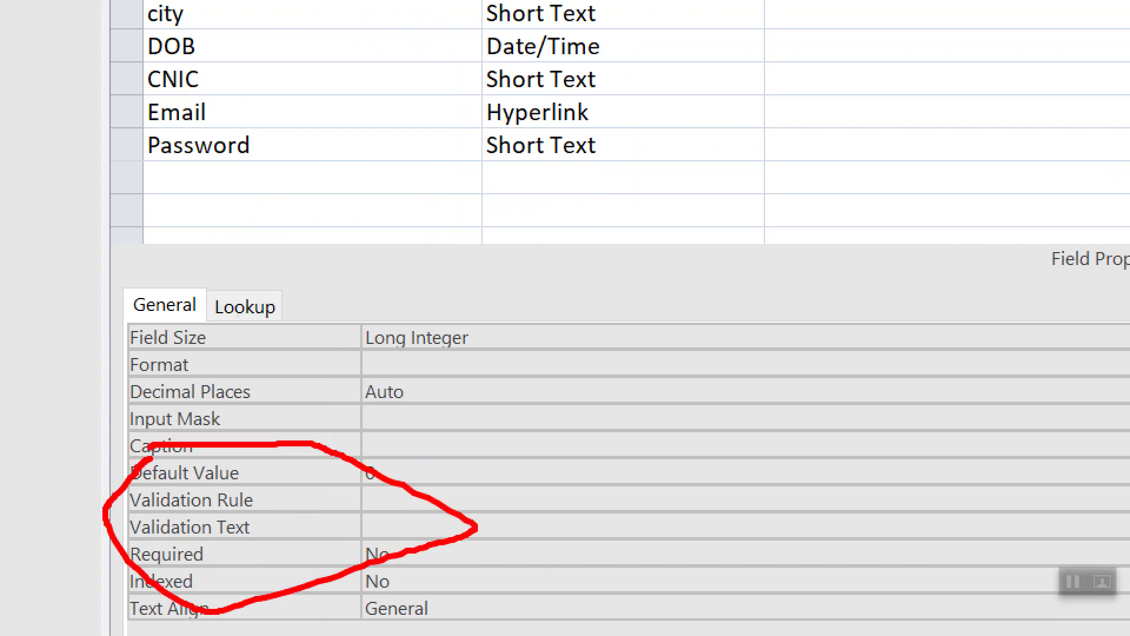
click(271, 480)
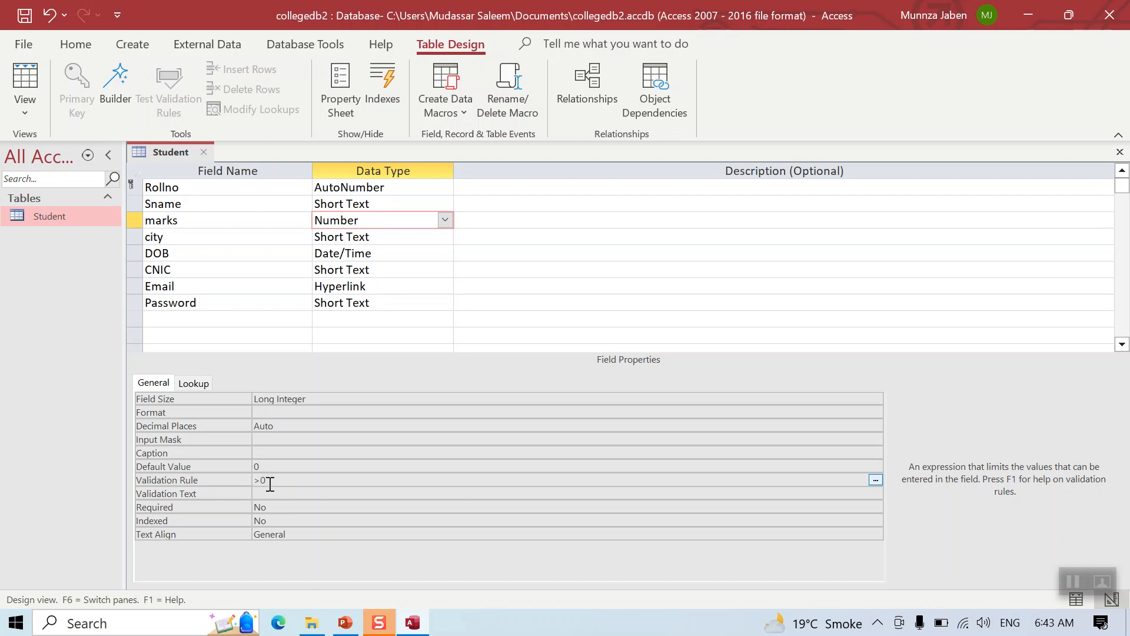
click(267, 493)
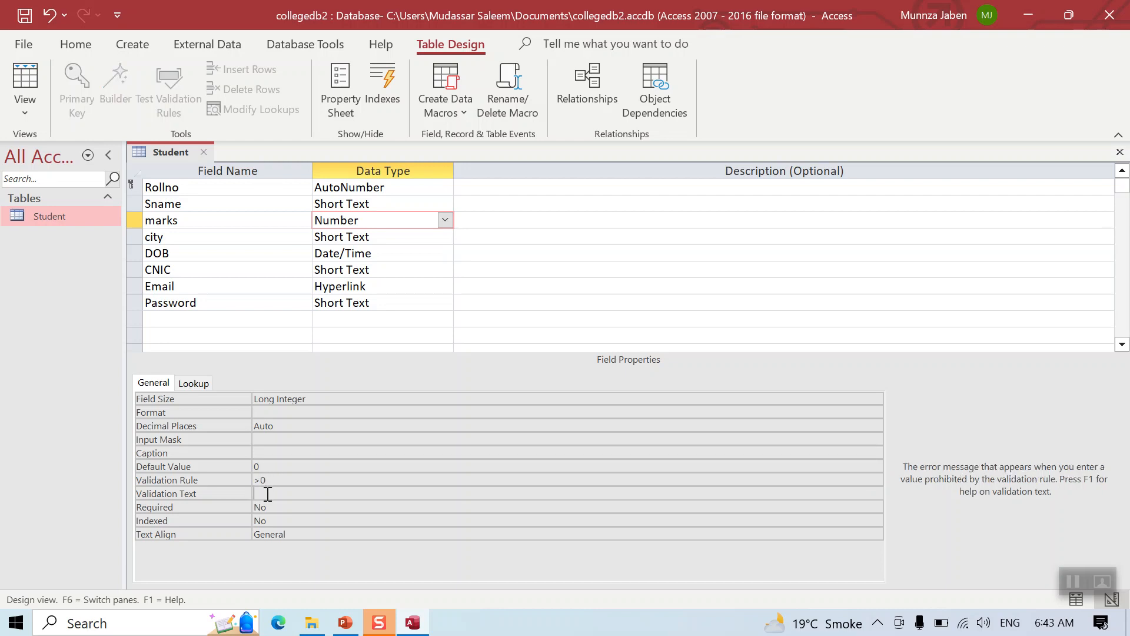
key(BackSpace)
text(Number should be greater than 0)
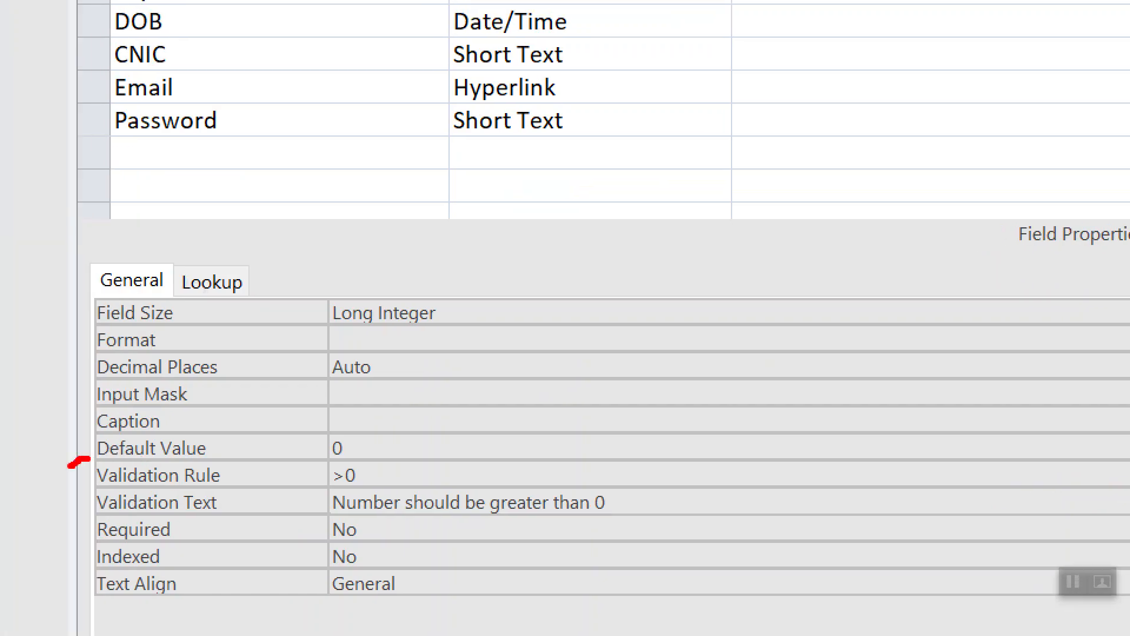
mouse_move(69, 464)
mouse_down()
mouse_move(157, 537)
mouse_move(490, 521)
mouse_move(565, 452)
mouse_move(103, 438)
mouse_up()
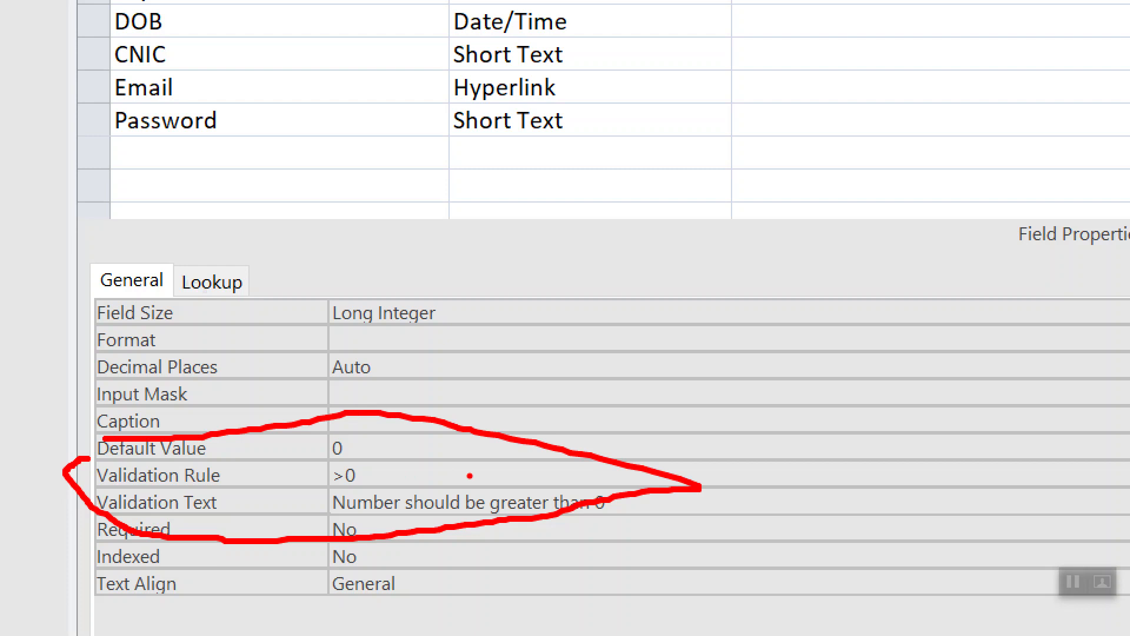
key(Escape)
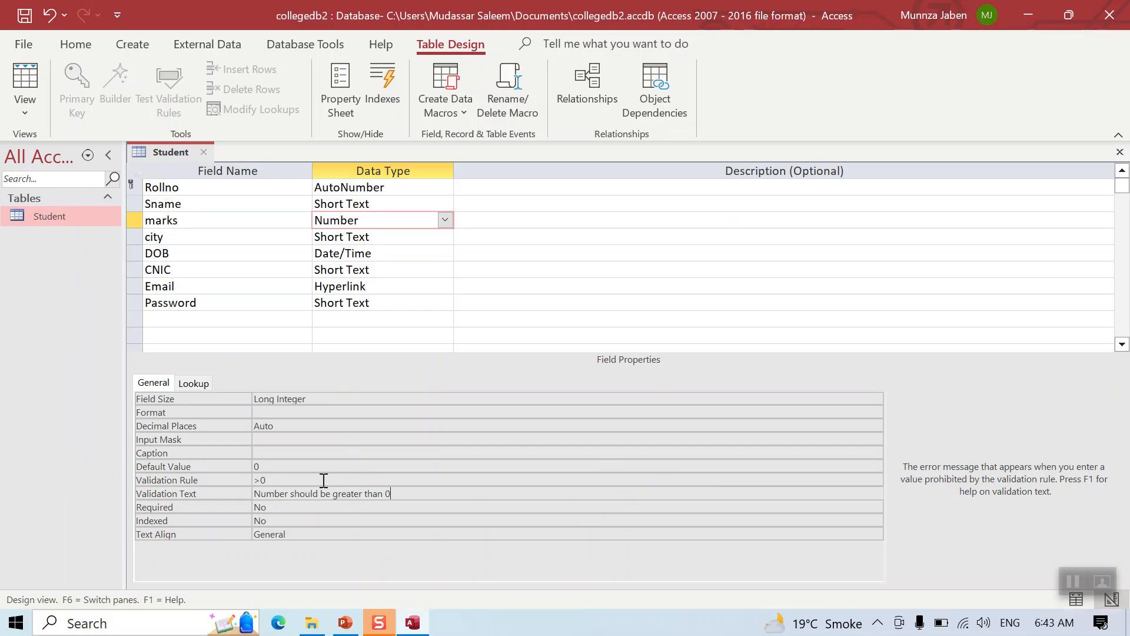
Set the DOB field's Format property to Short Date
click(405, 250)
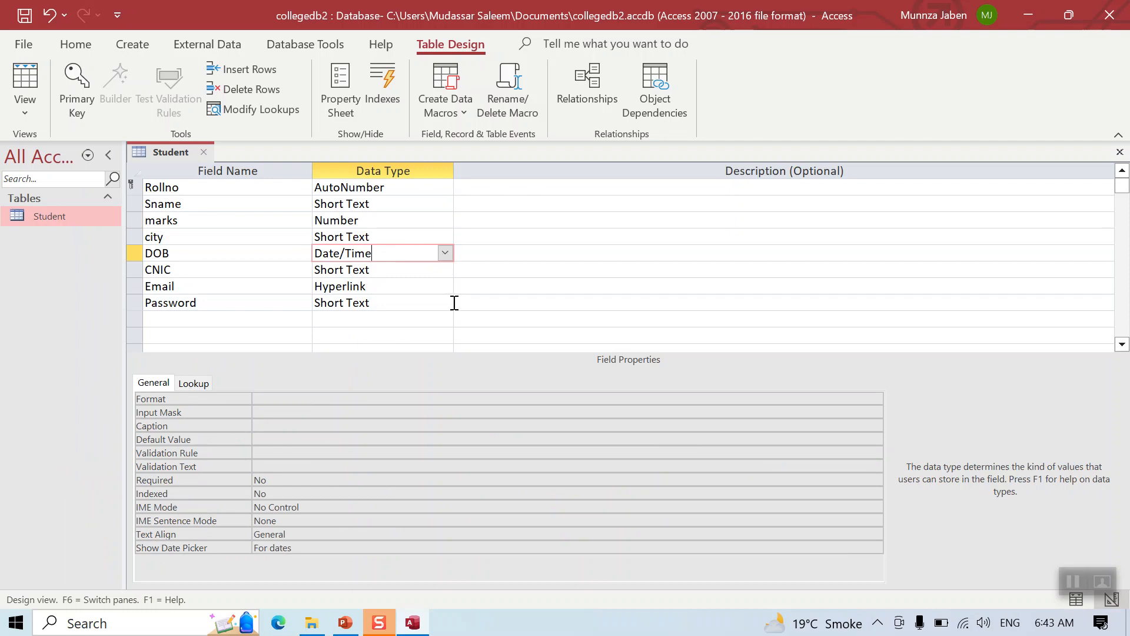
click(450, 398)
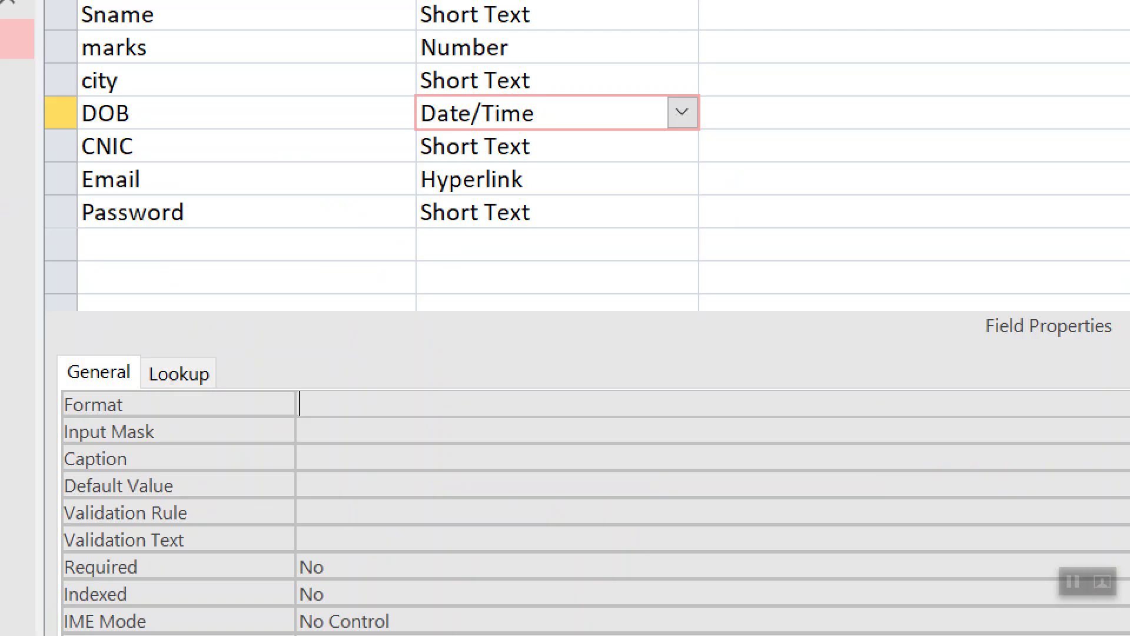
mouse_move(52, 392)
mouse_down()
mouse_move(140, 433)
mouse_move(56, 388)
mouse_up()
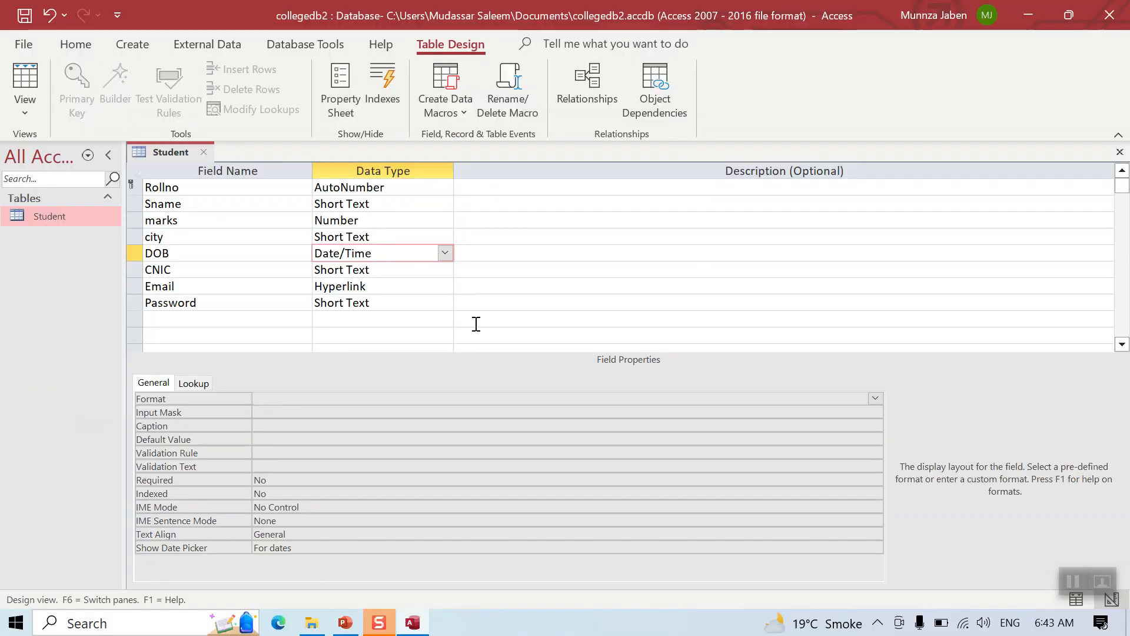
click(875, 398)
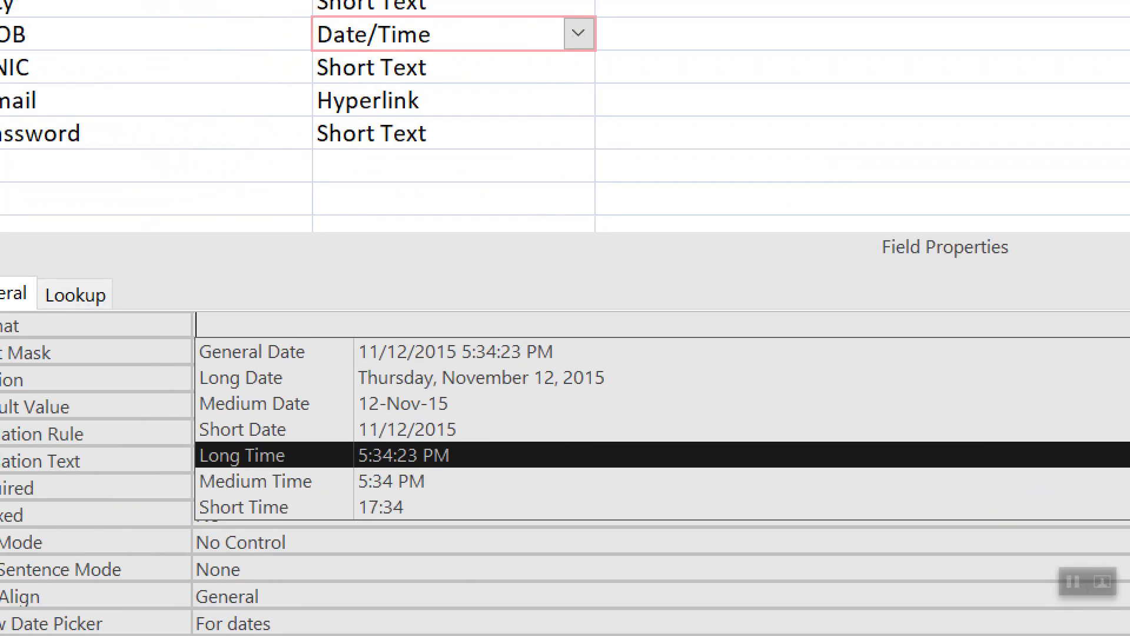
key(Escape)
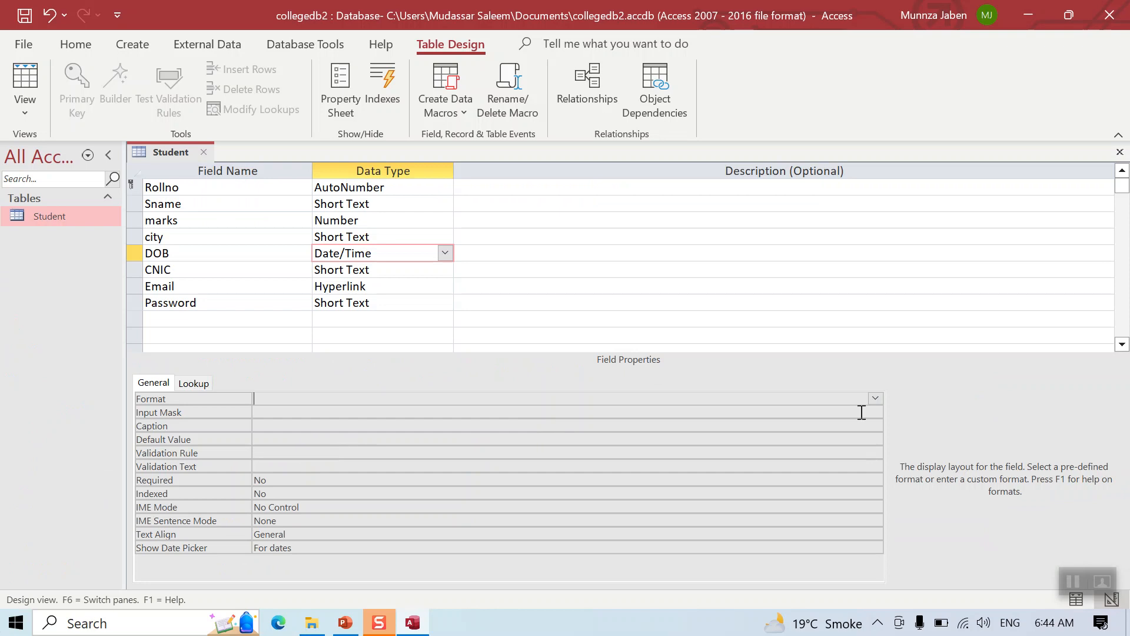
click(877, 398)
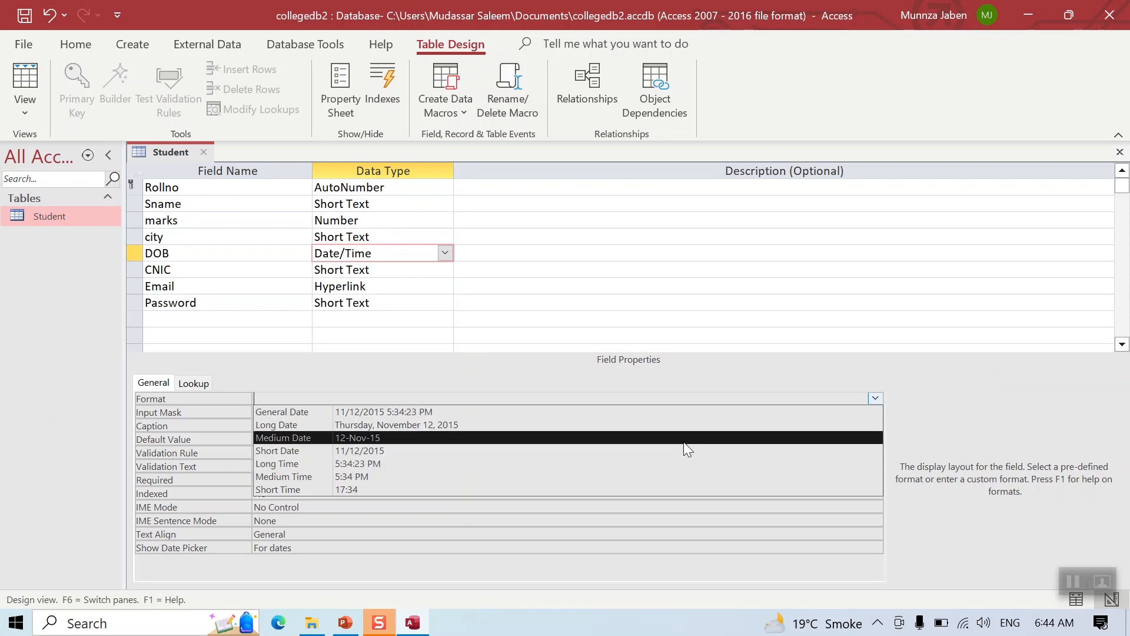
click(684, 437)
click(873, 399)
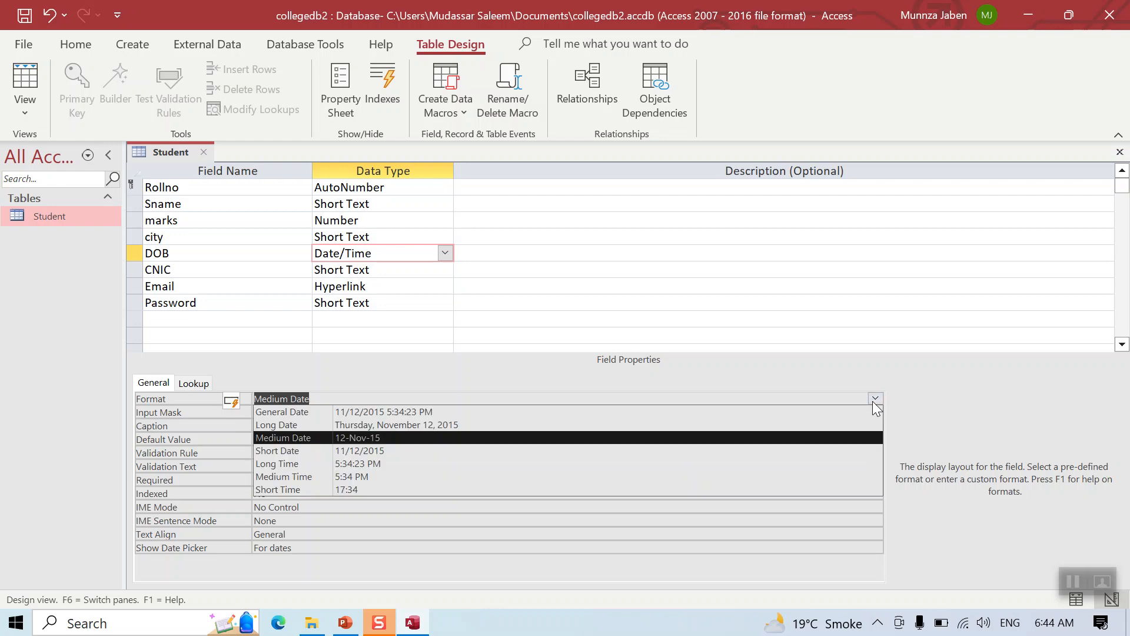
click(773, 446)
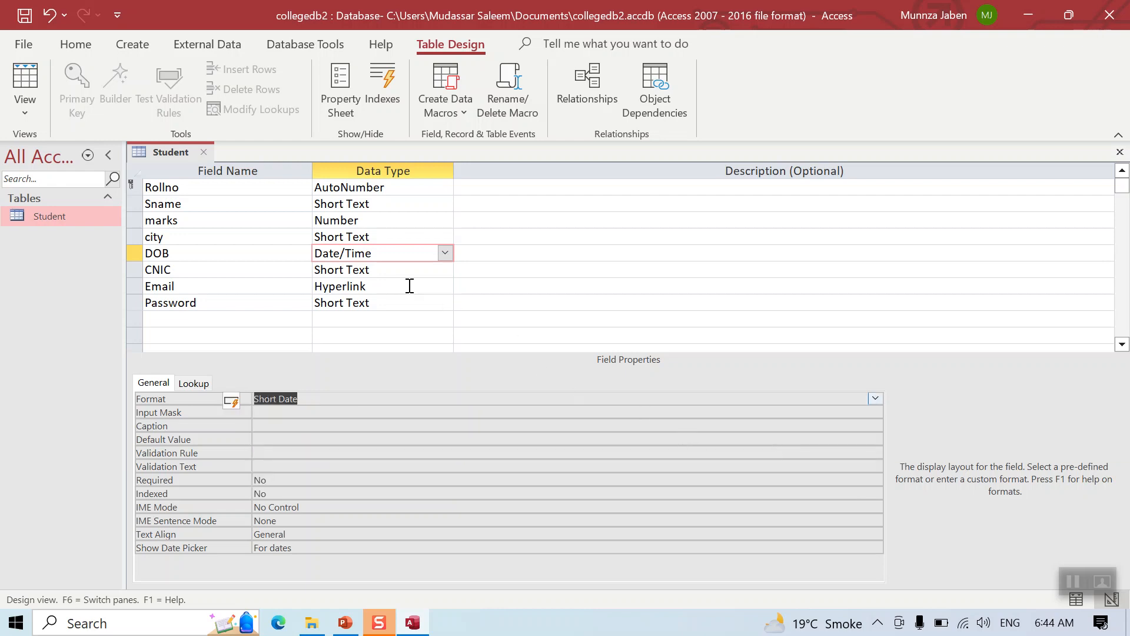
click(404, 268)
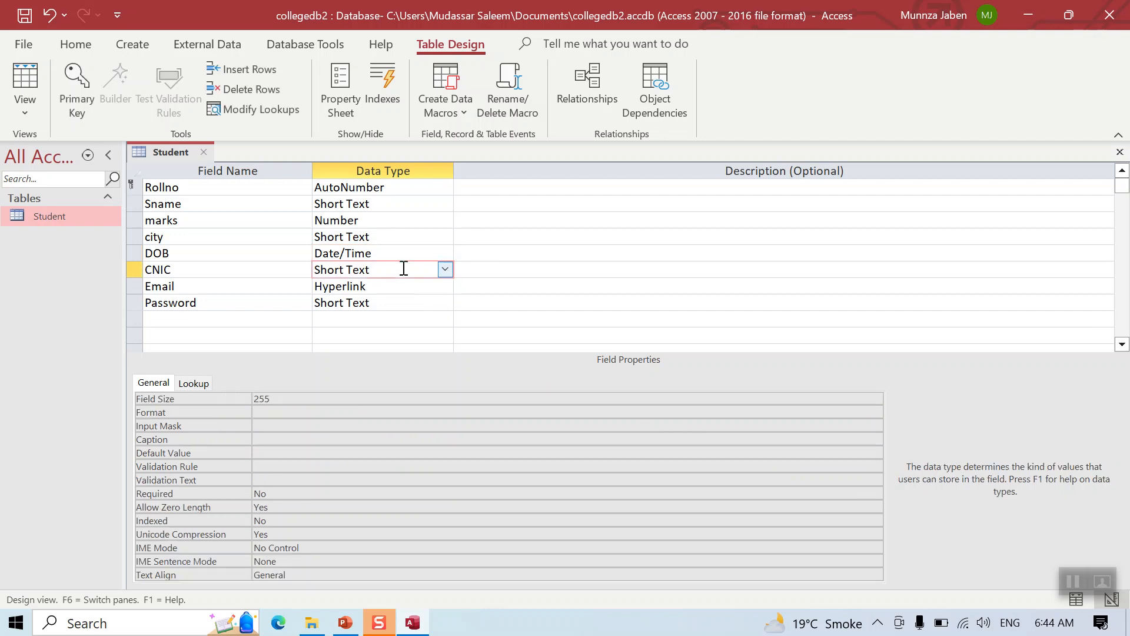
Enter okara as the city field's Default Value
click(417, 235)
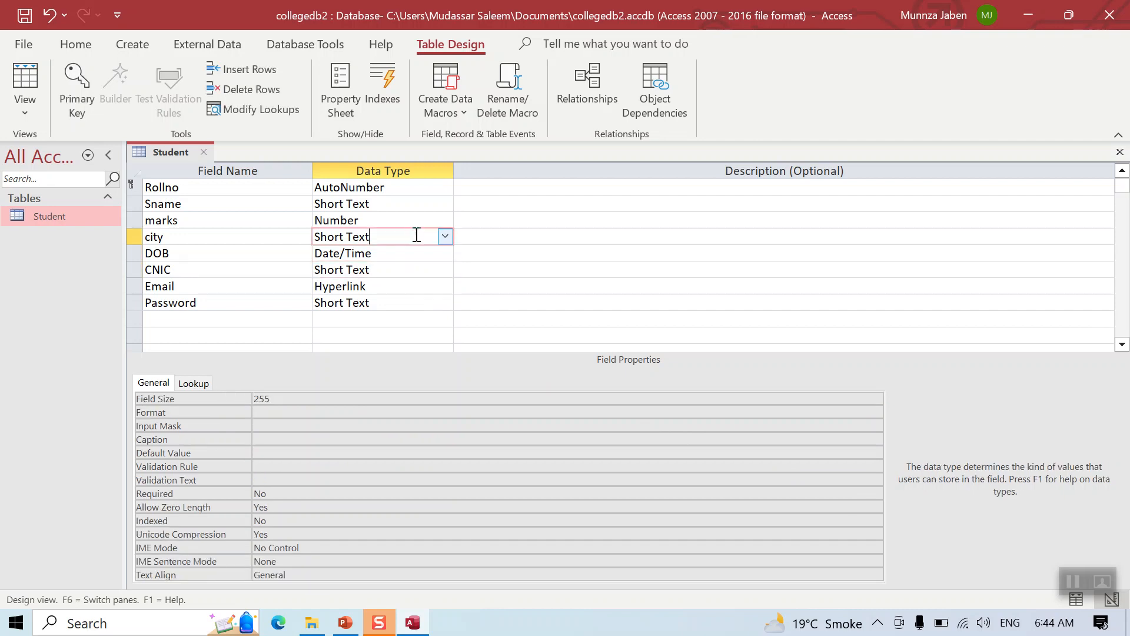
click(275, 449)
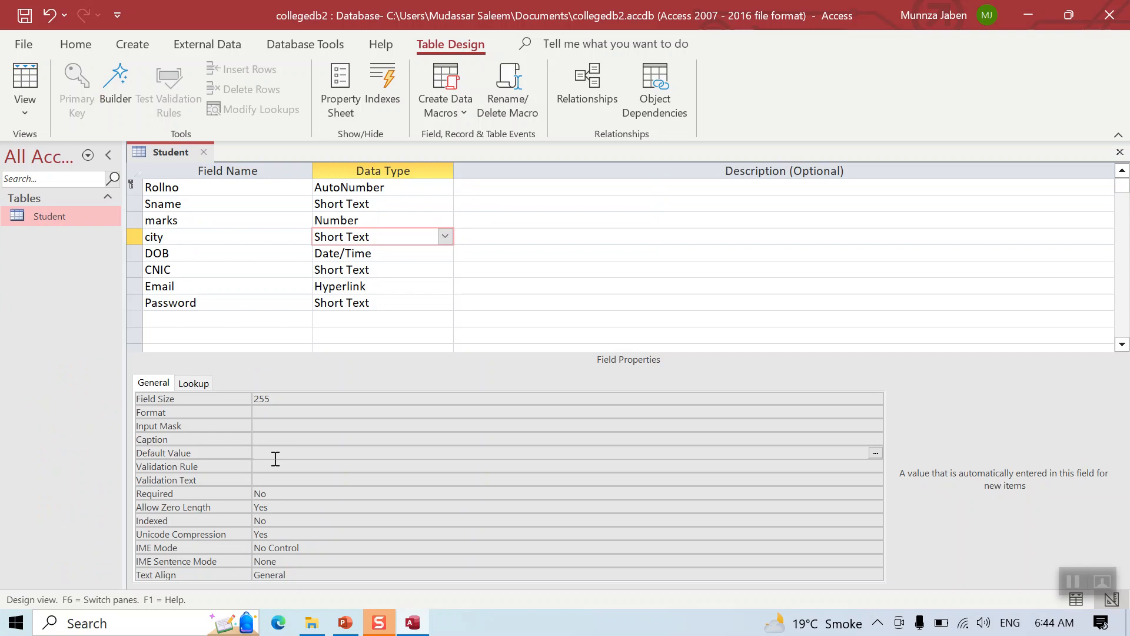
text(okara)
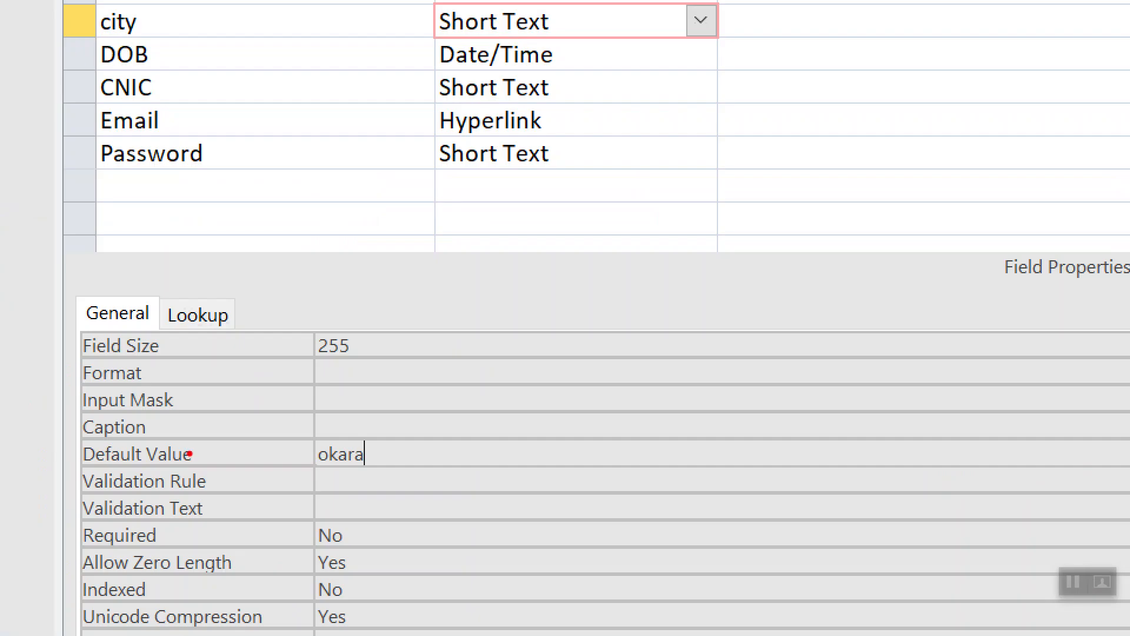
key(Escape)
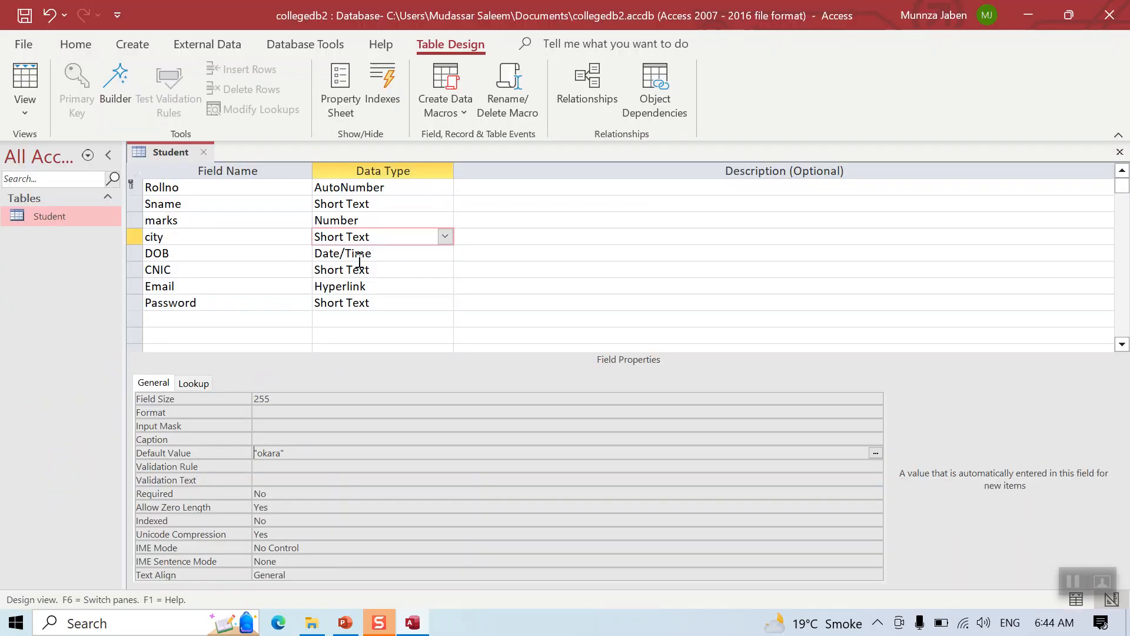
click(391, 268)
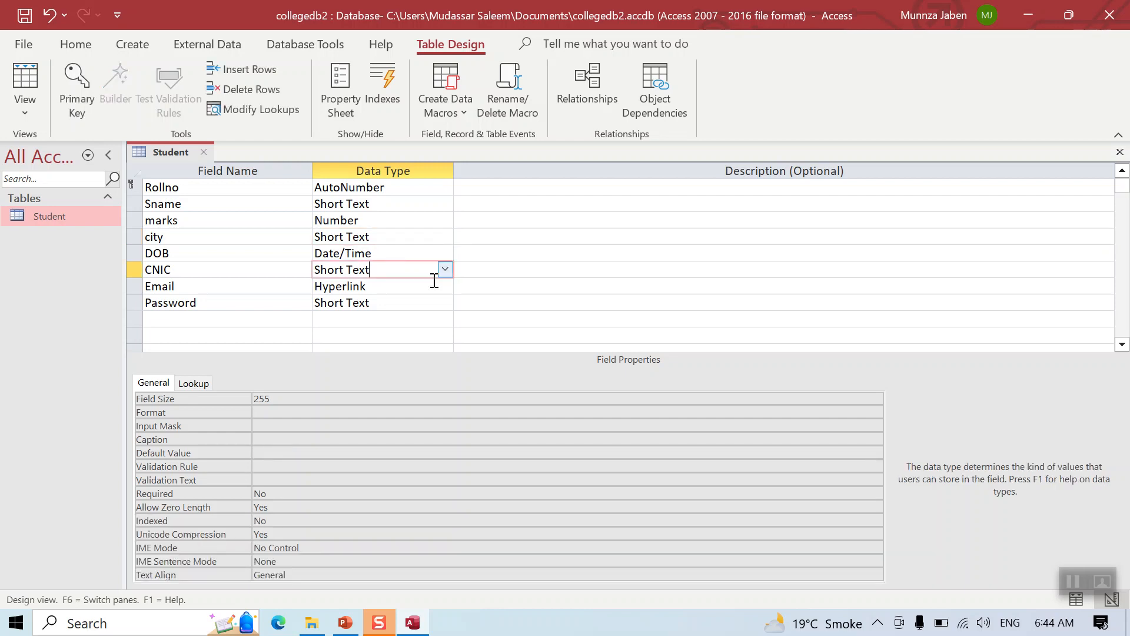
click(361, 427)
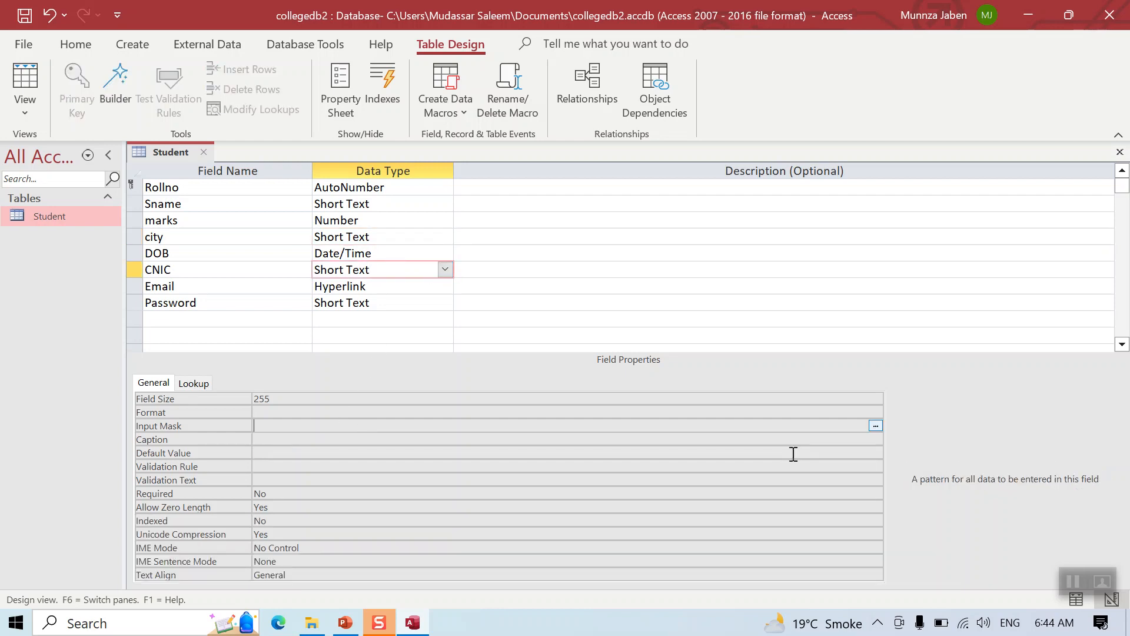
click(876, 425)
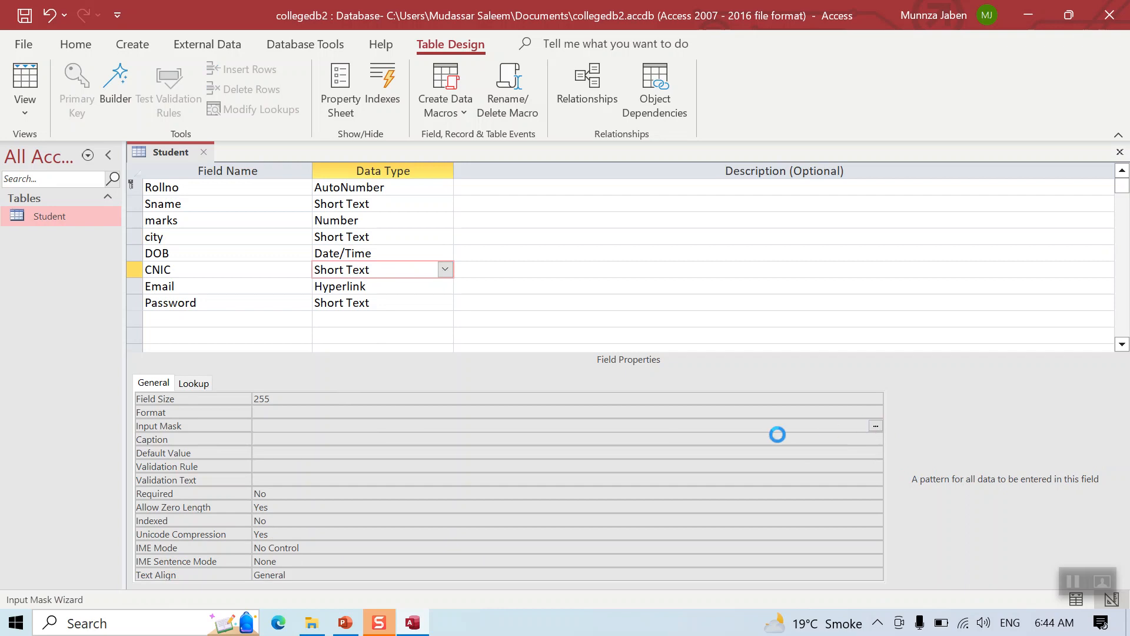
click(539, 362)
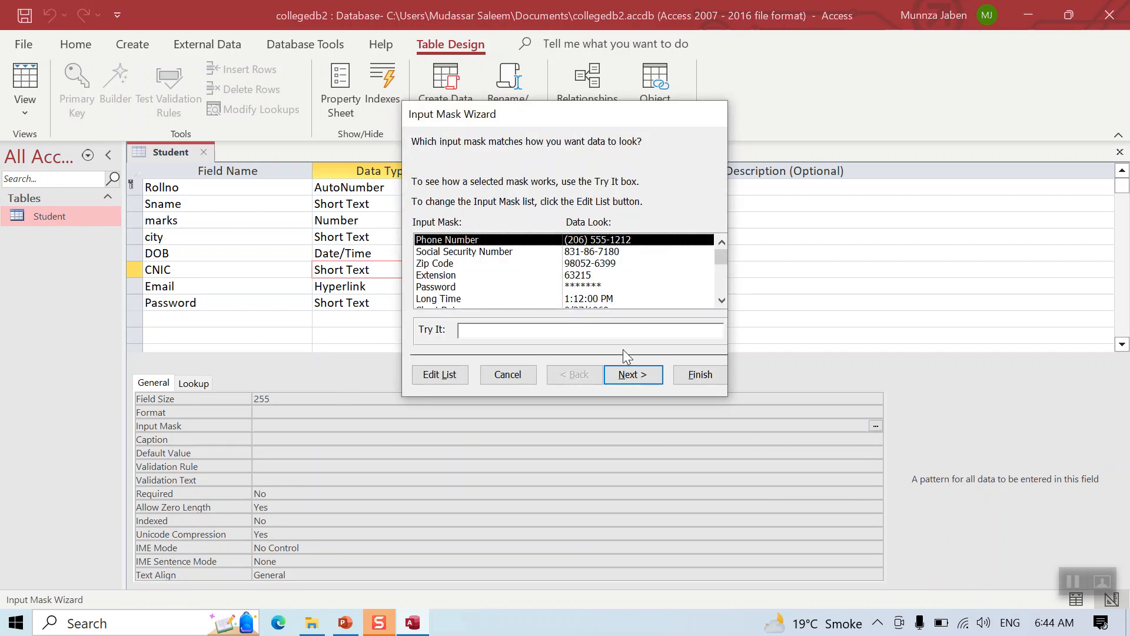
click(631, 373)
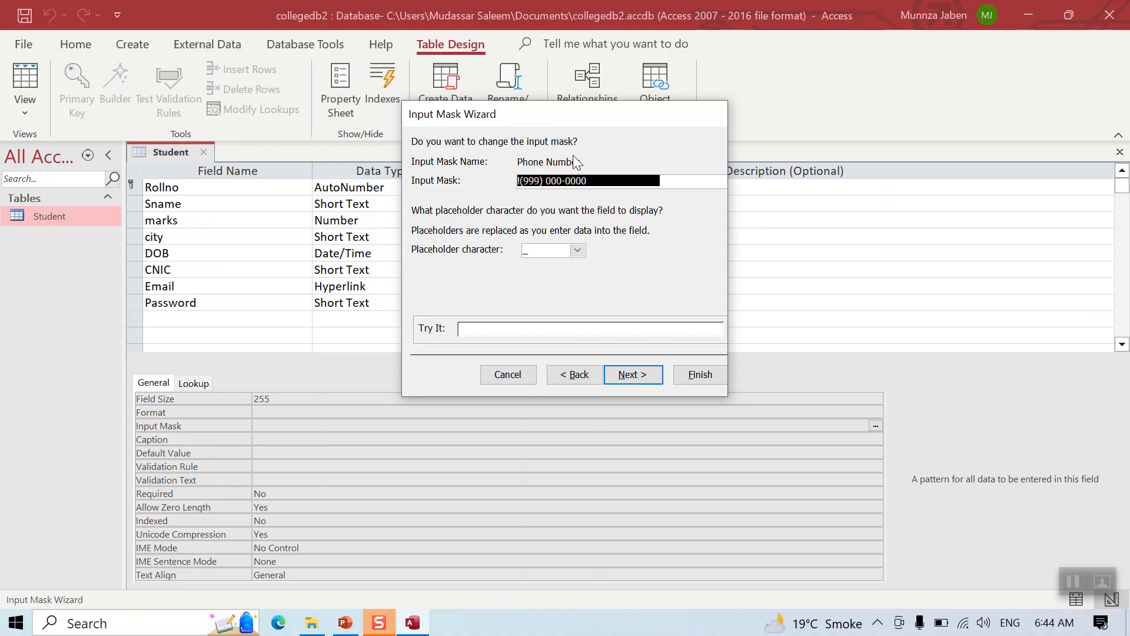
text(0000)
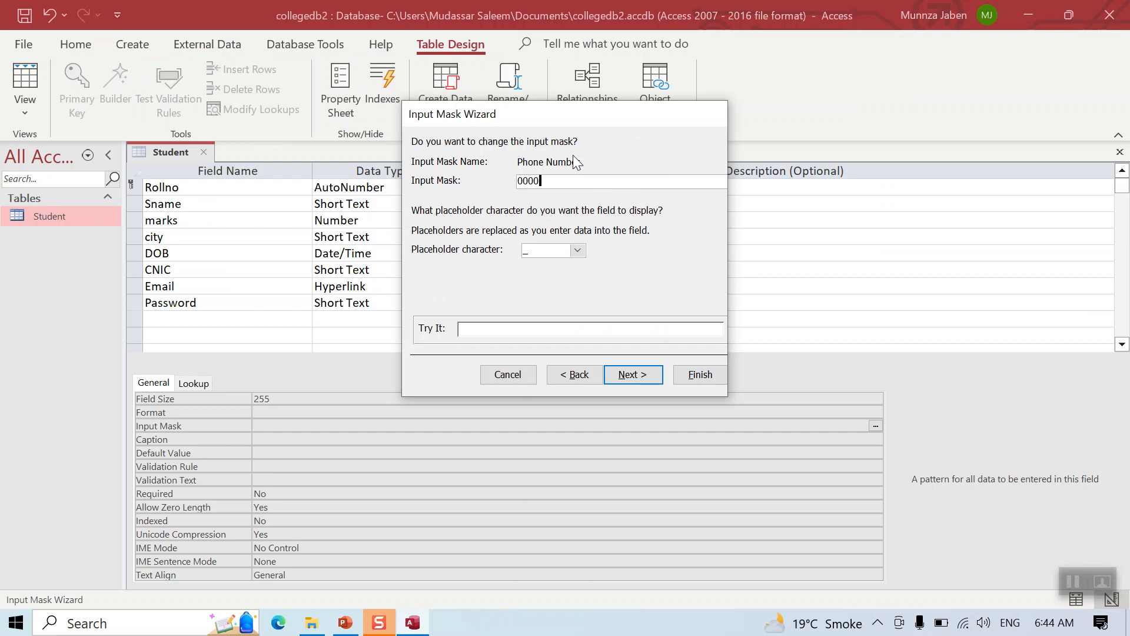
text(-0000000-0)
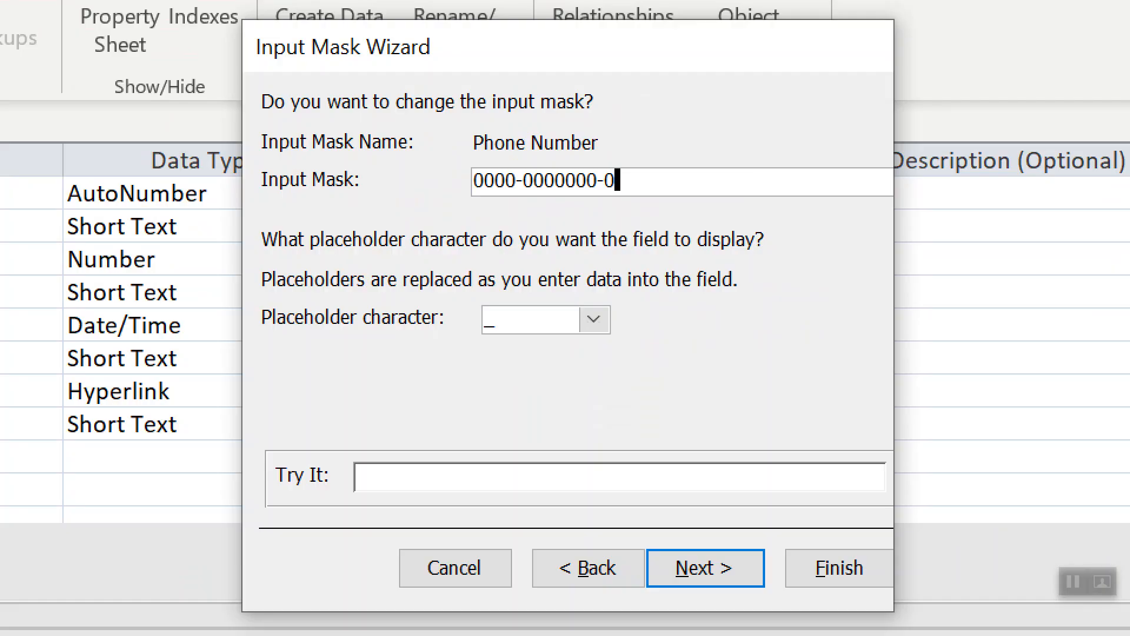
click(628, 376)
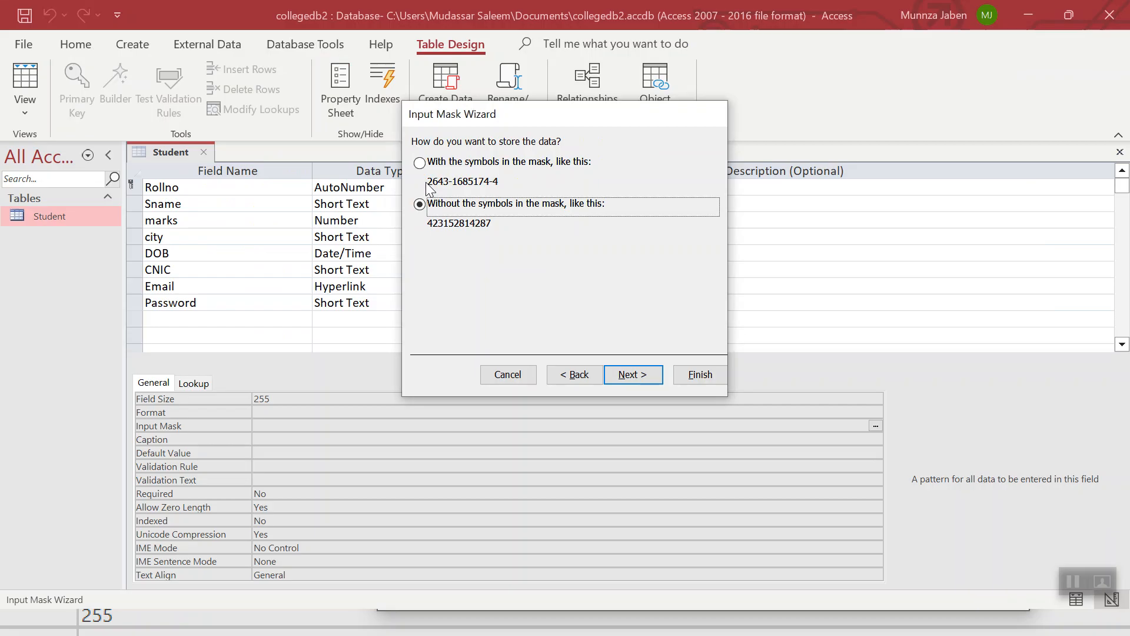
click(414, 144)
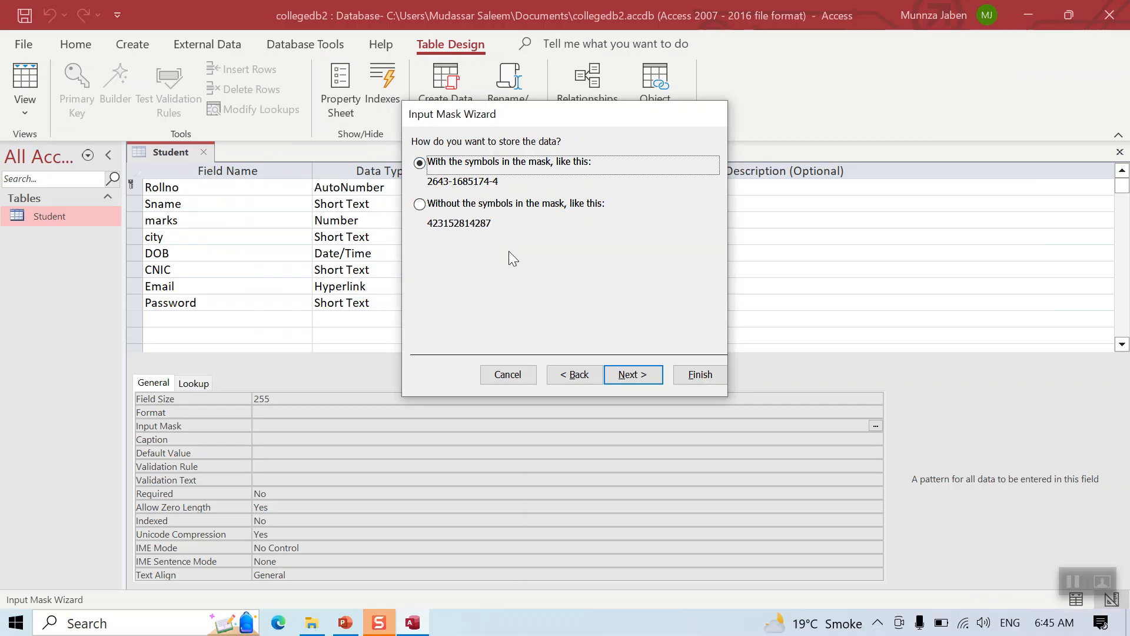
click(629, 377)
click(687, 380)
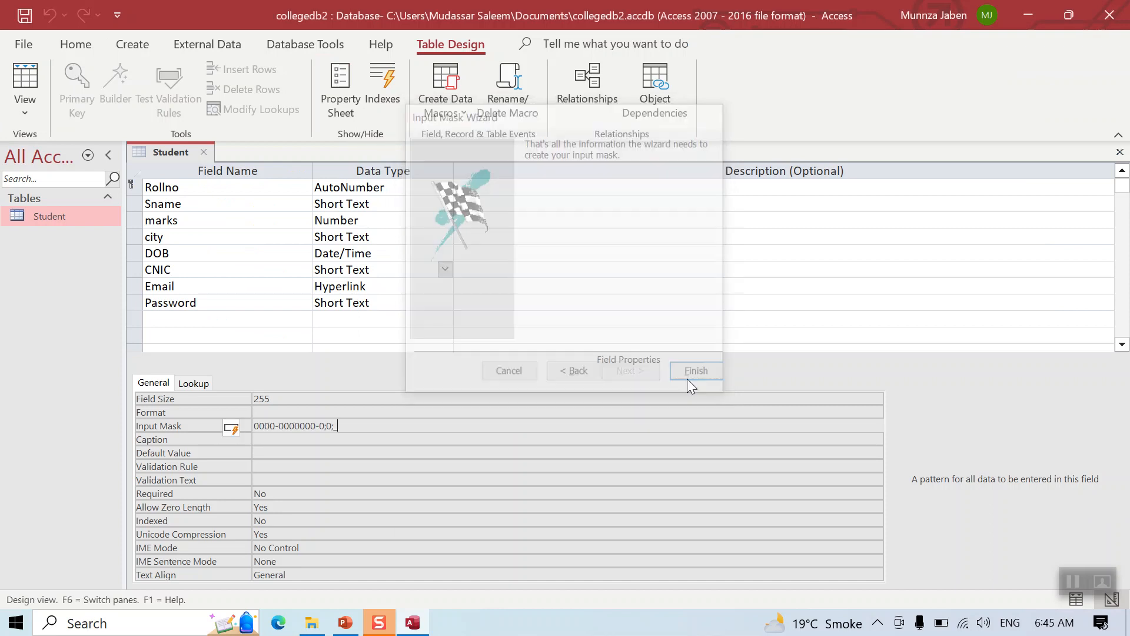
click(352, 303)
Apply the Password input mask to the Password field so entries show as asterisks
click(445, 303)
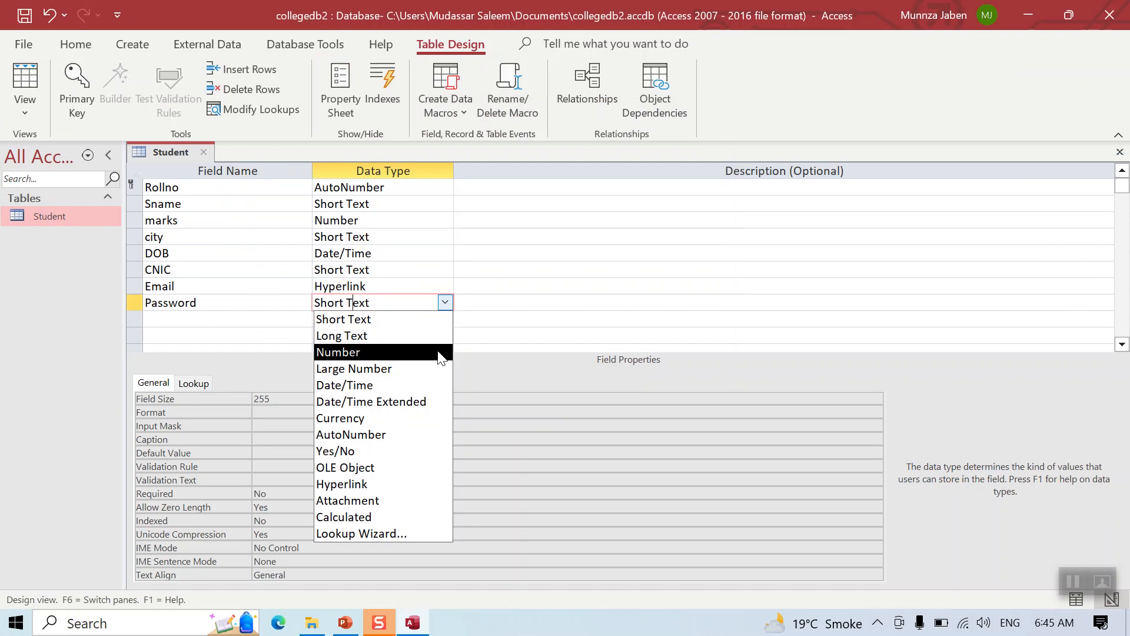
click(535, 411)
click(540, 425)
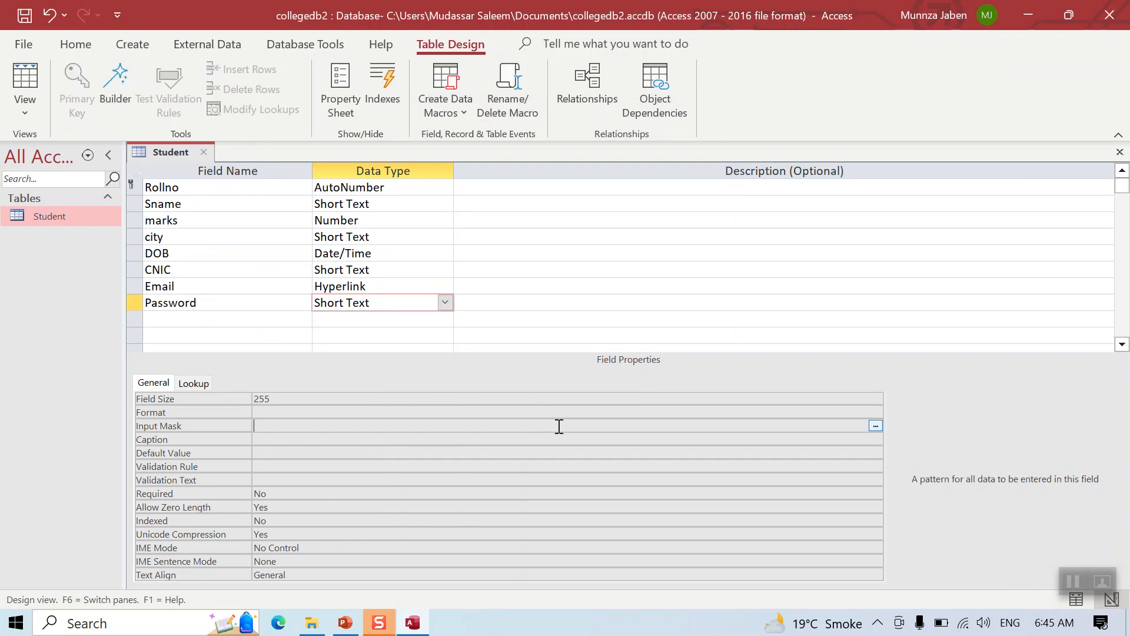
click(876, 426)
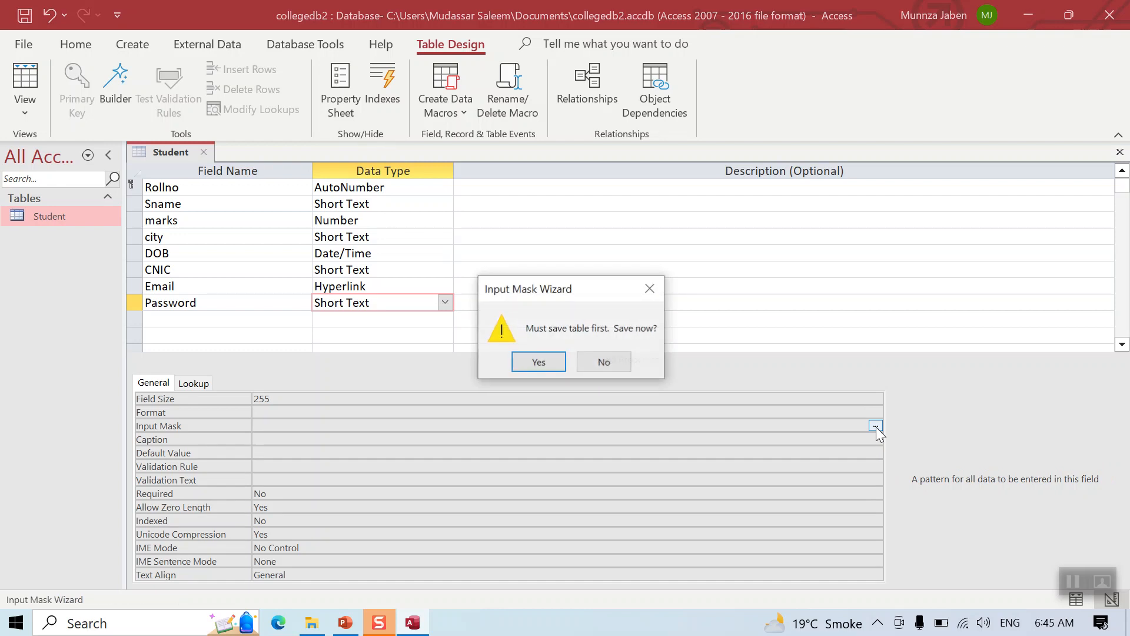
click(546, 364)
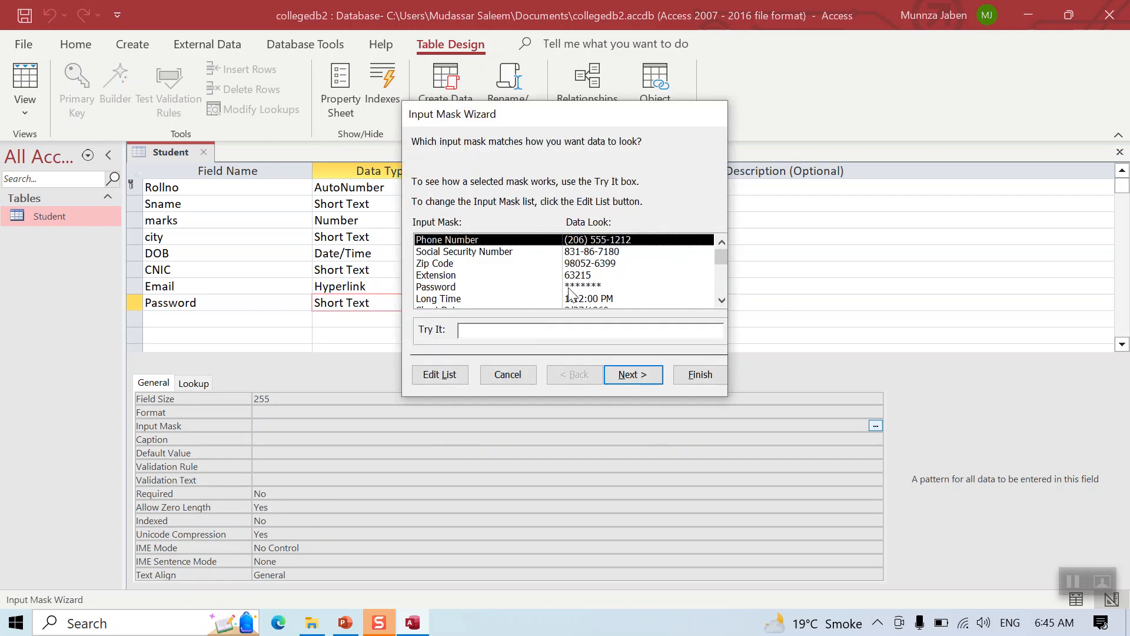
click(570, 288)
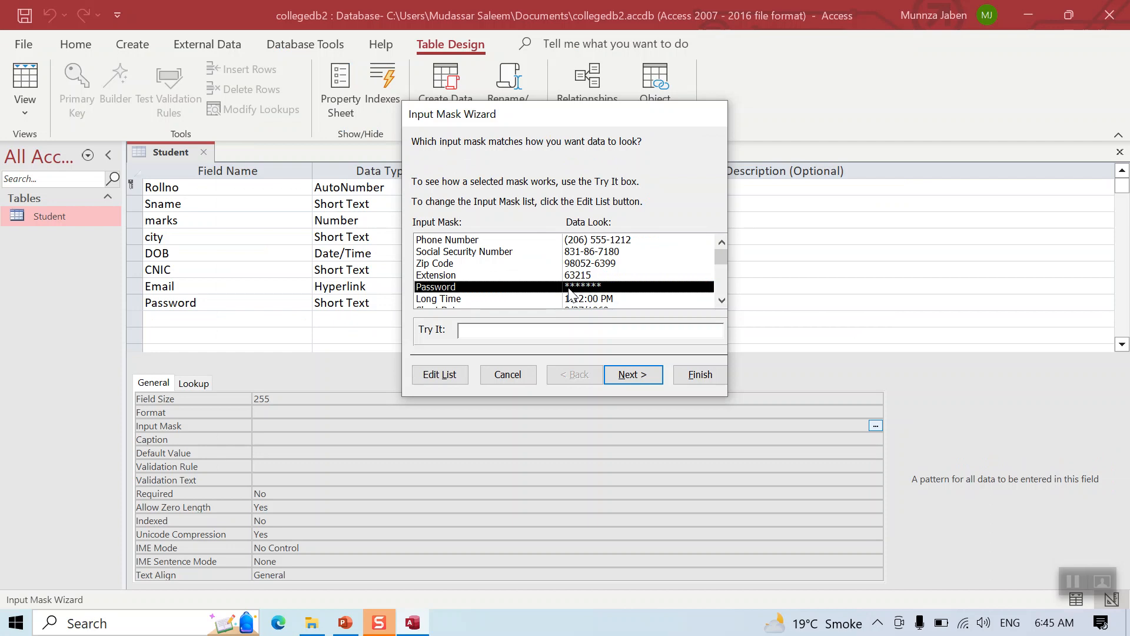
click(629, 375)
click(689, 376)
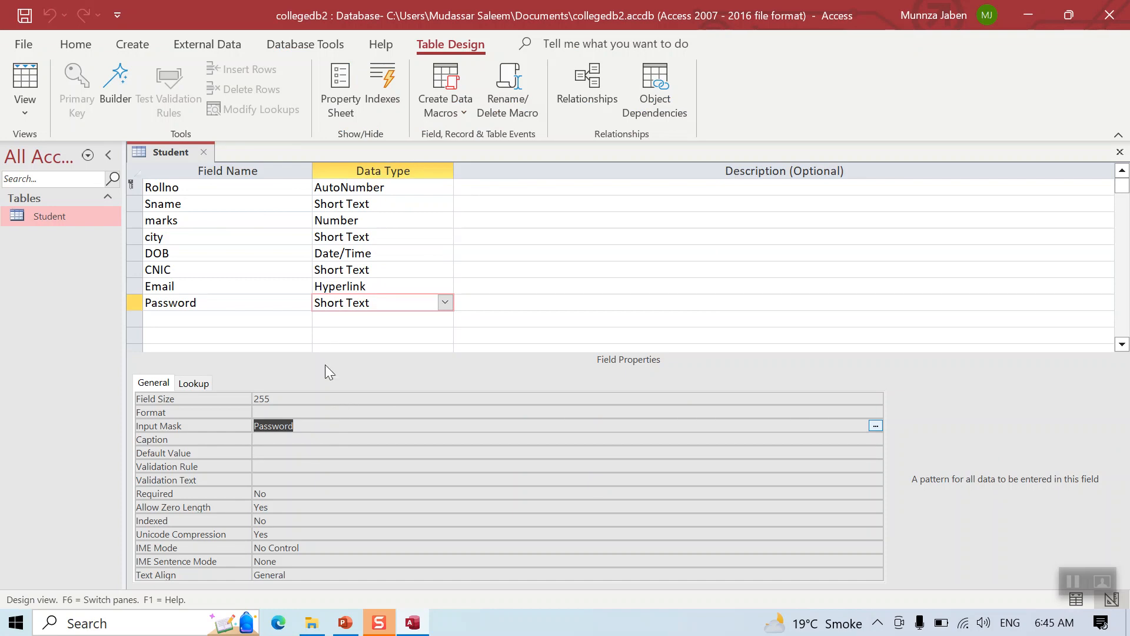
click(204, 318)
Add a Gender field of type Short Text and set Required to Yes
text(B)
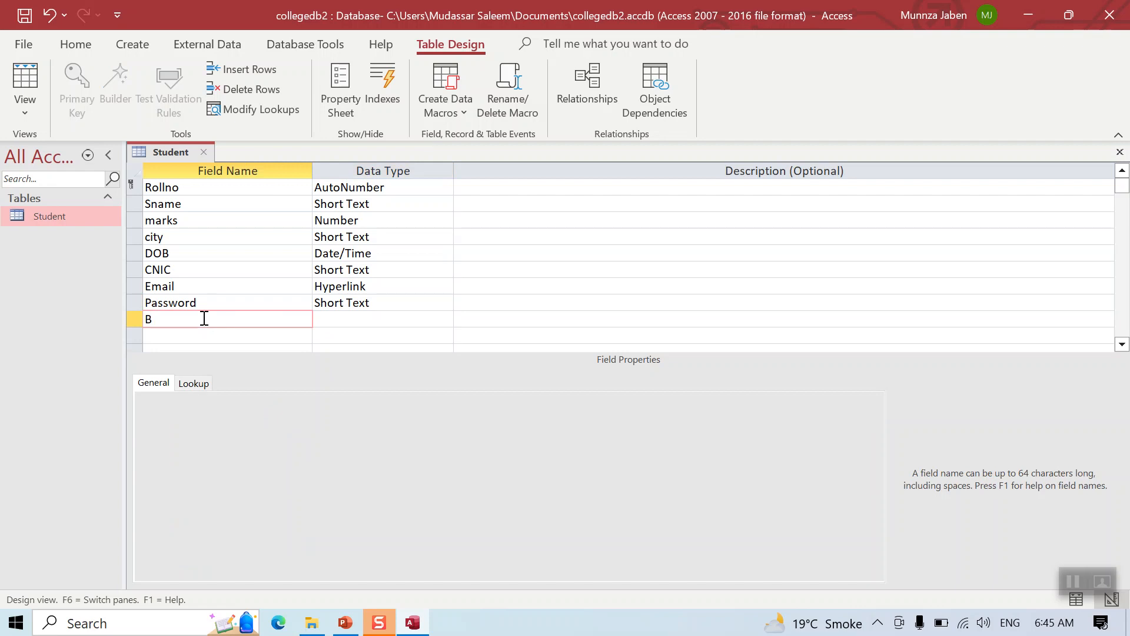
text(Gende)
click(327, 322)
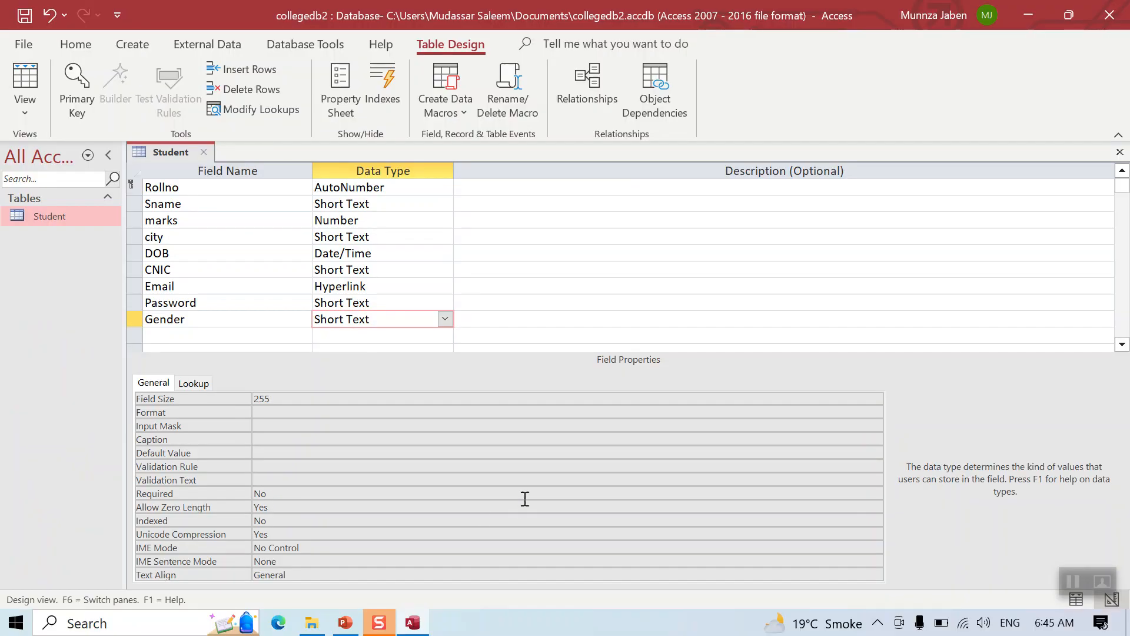
click(524, 499)
click(876, 493)
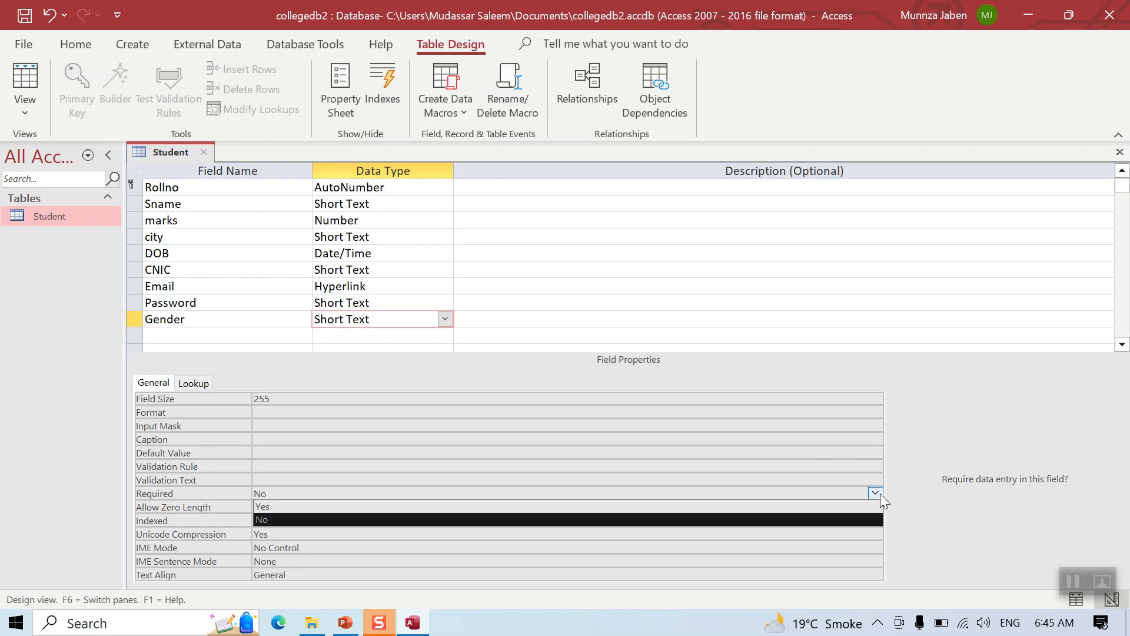
click(786, 510)
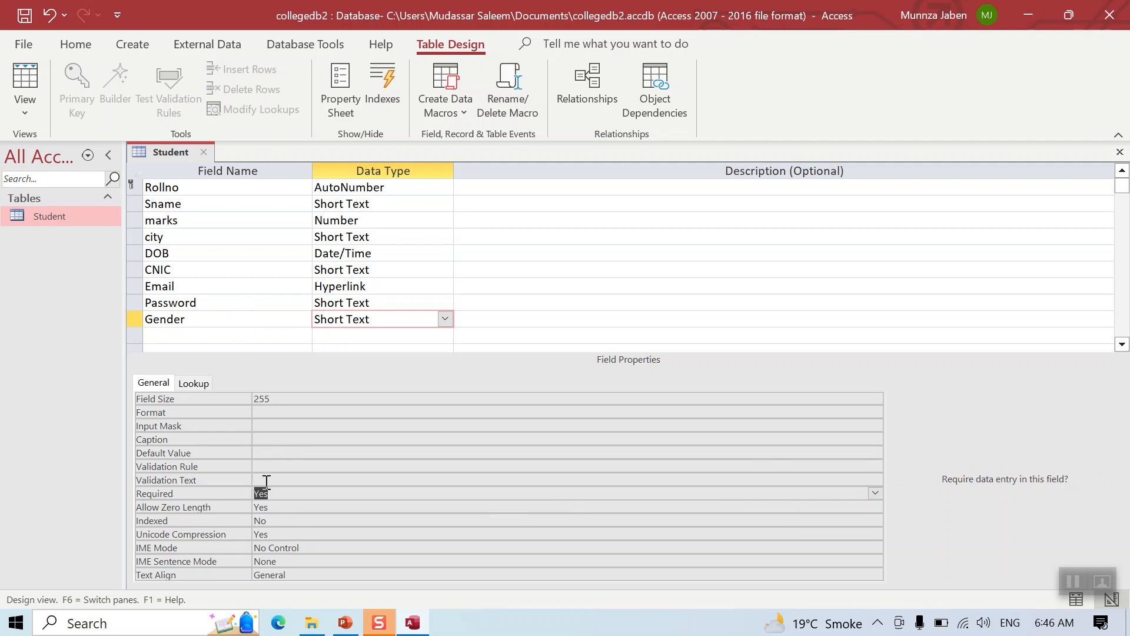
Index Gender as Yes (No Duplicates), then close and save the Student design
click(272, 523)
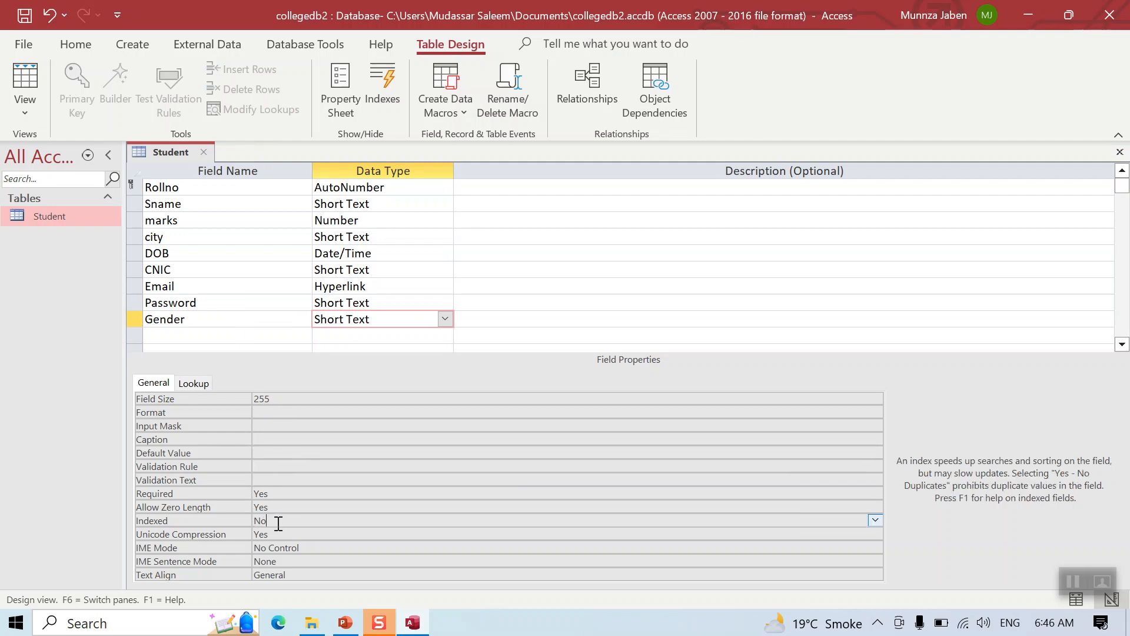
click(875, 520)
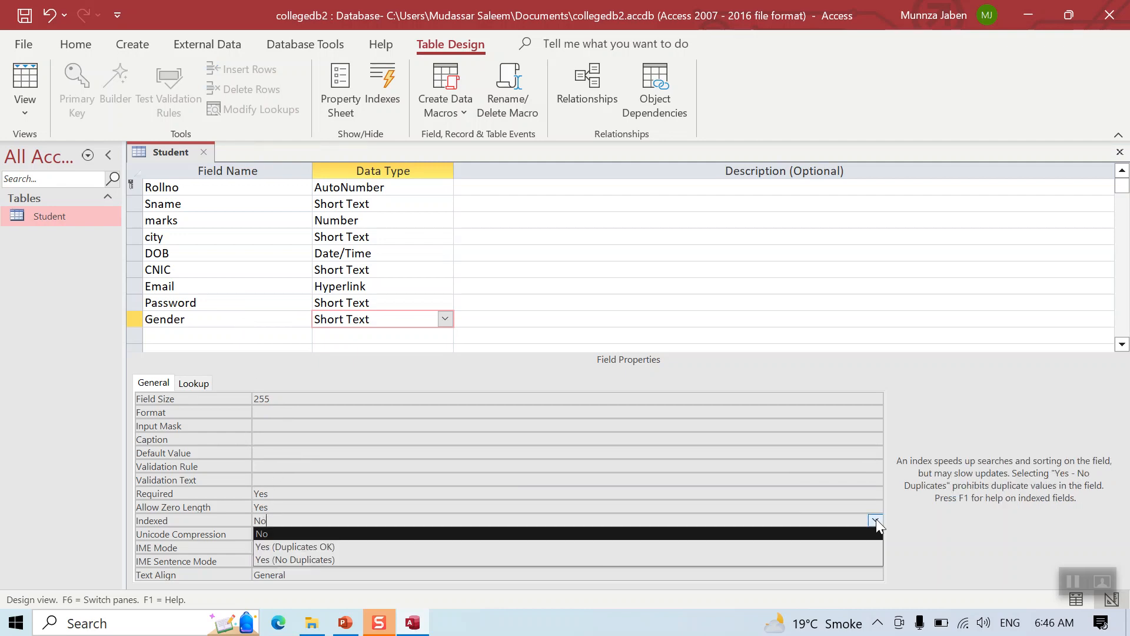
click(705, 560)
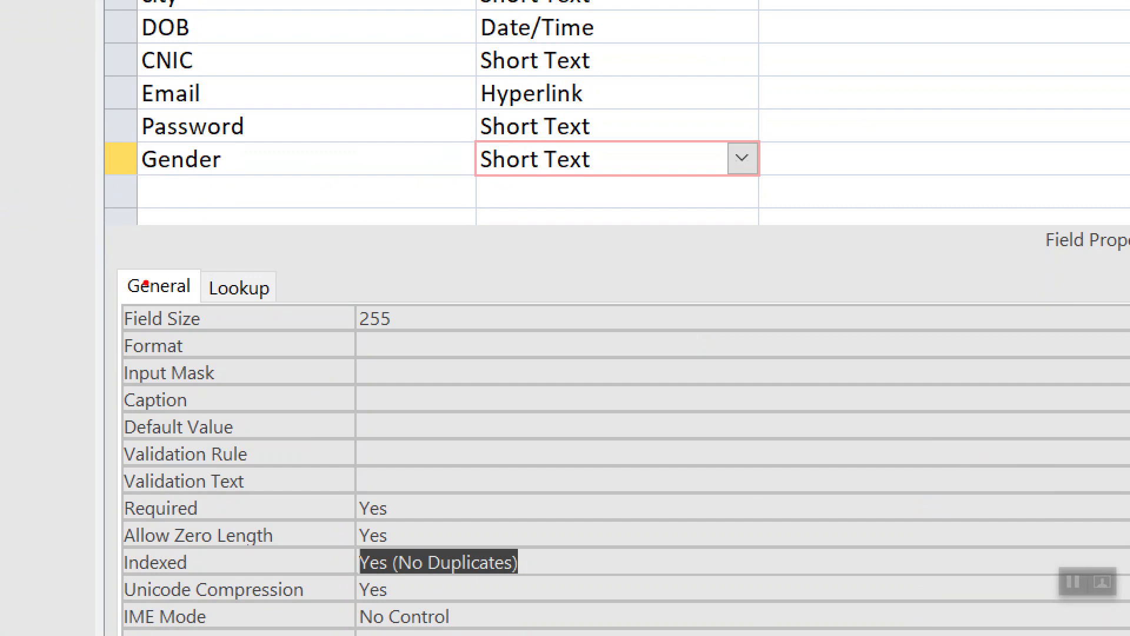
mouse_move(145, 283)
mouse_down()
mouse_move(59, 483)
mouse_move(285, 383)
mouse_move(121, 229)
mouse_up()
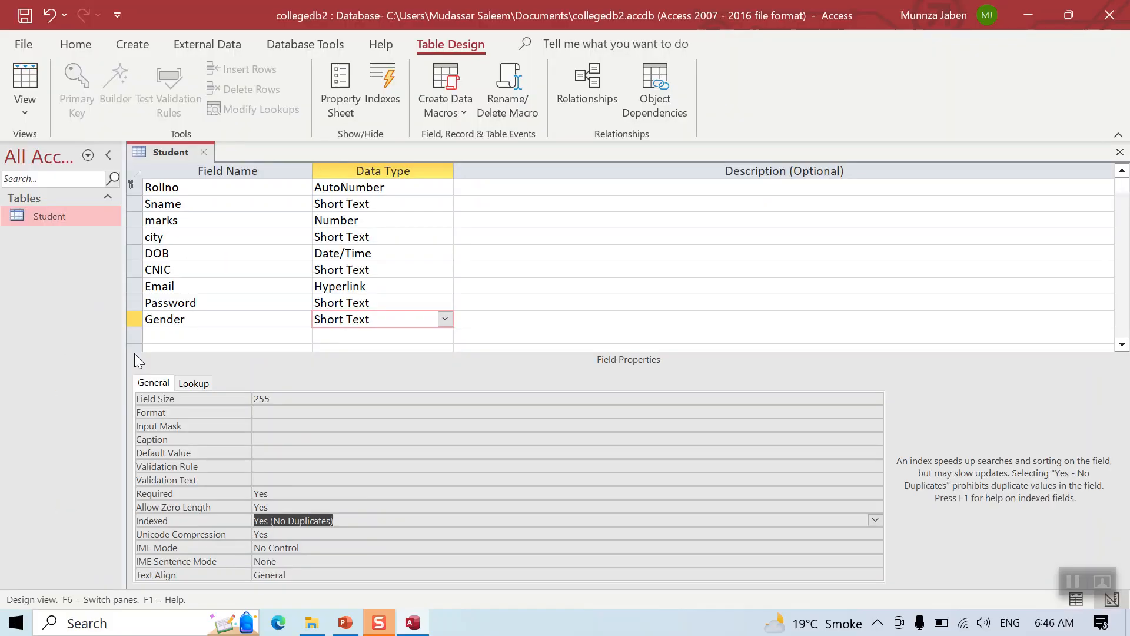
click(1120, 152)
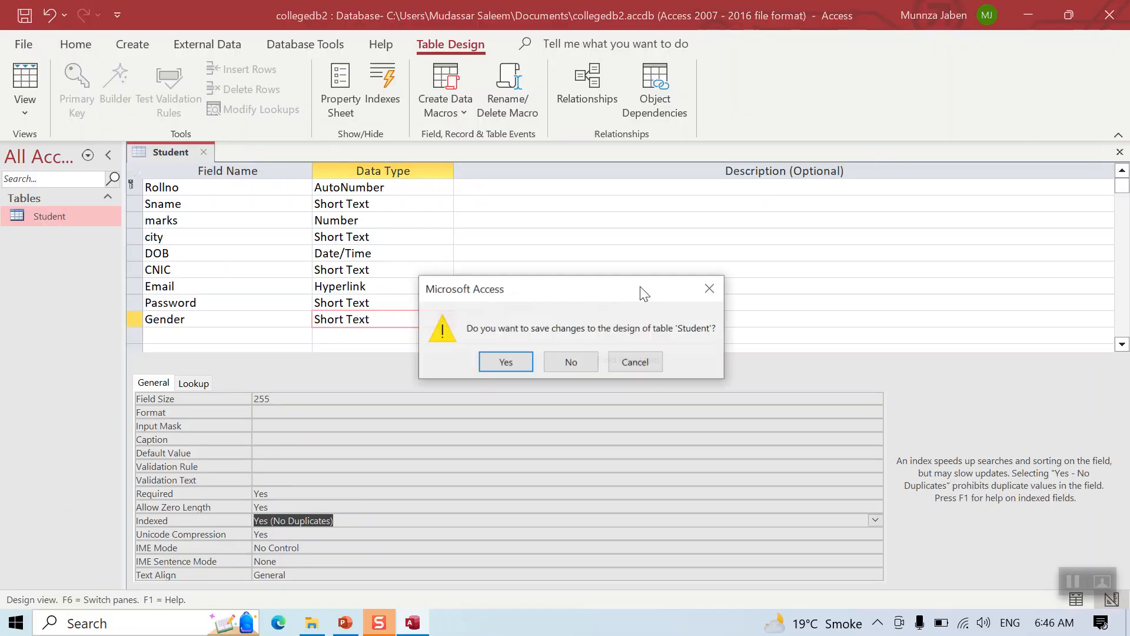
click(488, 363)
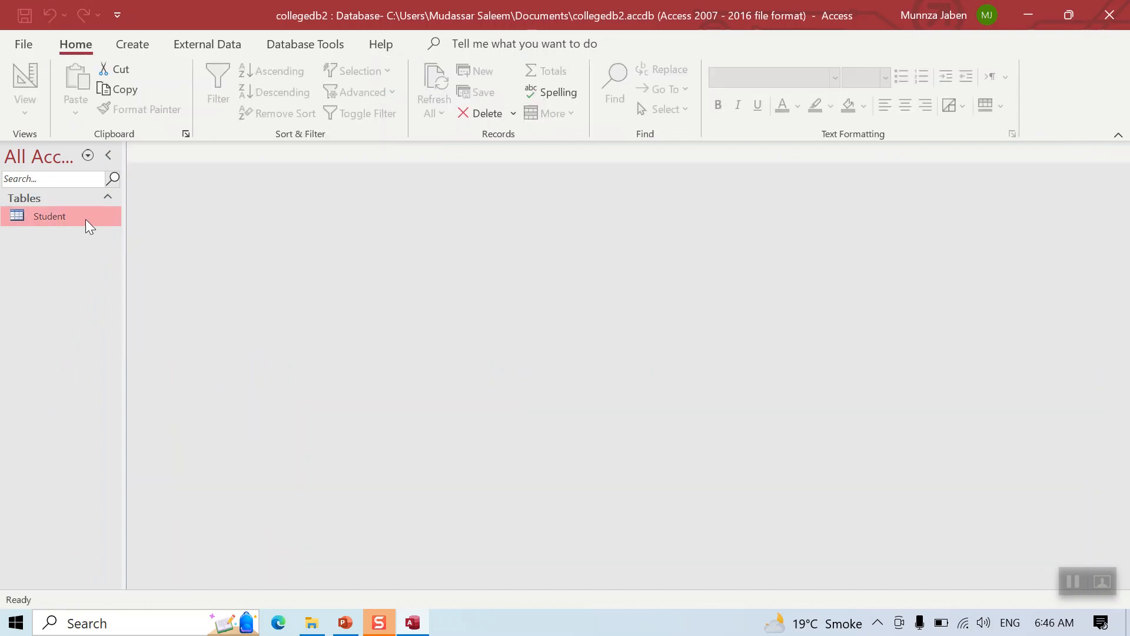
Open the Student table in Datasheet View and type the student's name in Sname
right_click(86, 219)
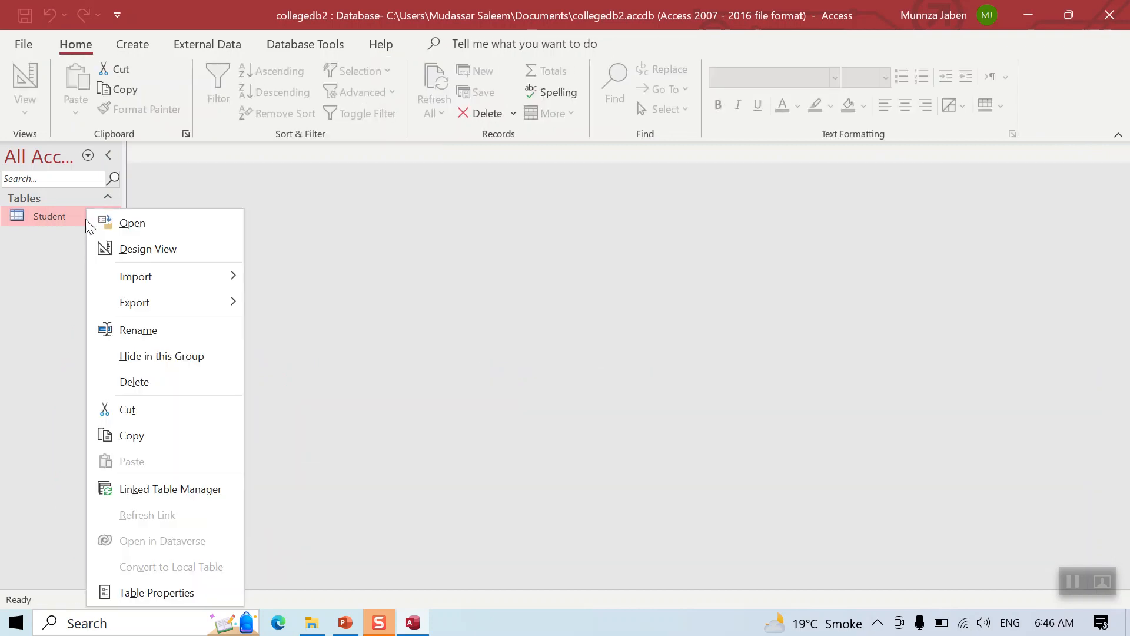
click(120, 224)
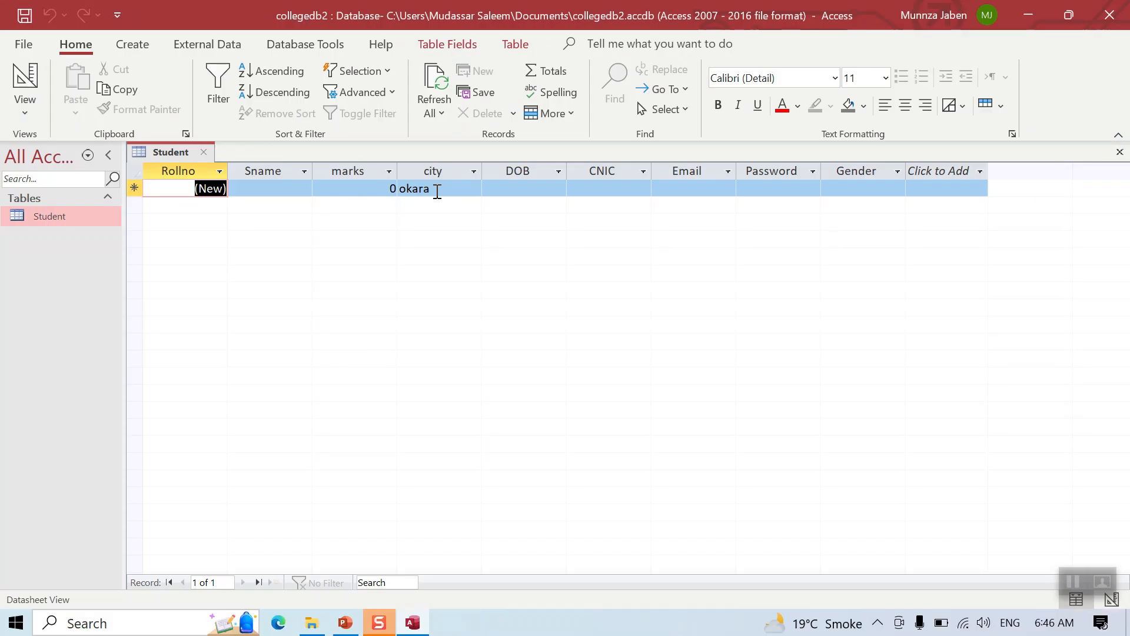
click(263, 186)
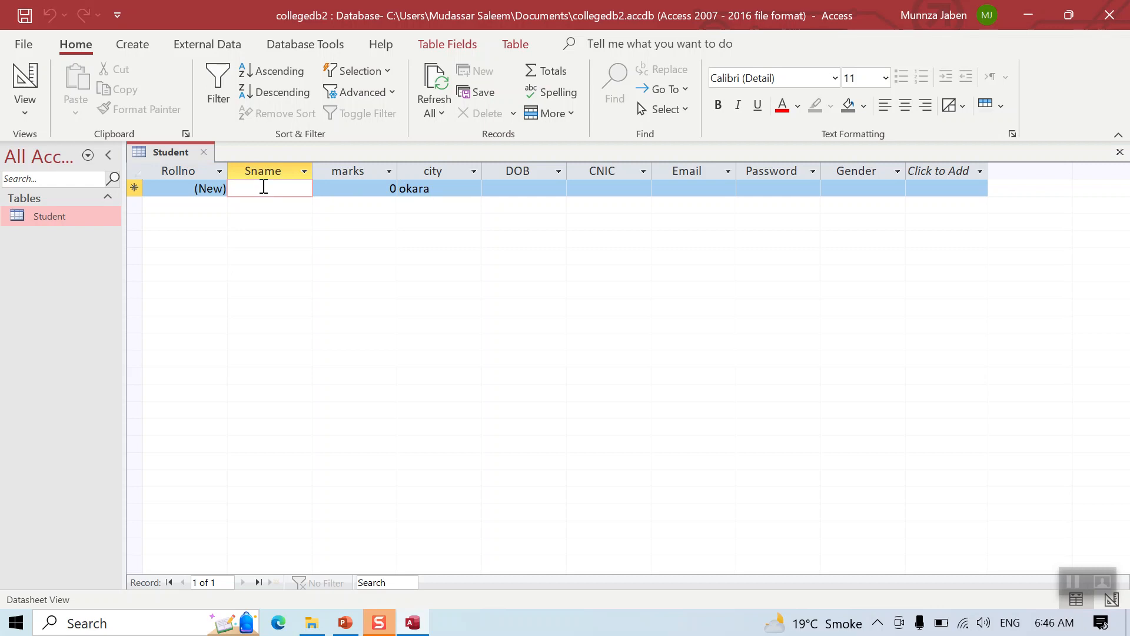
text(Amir)
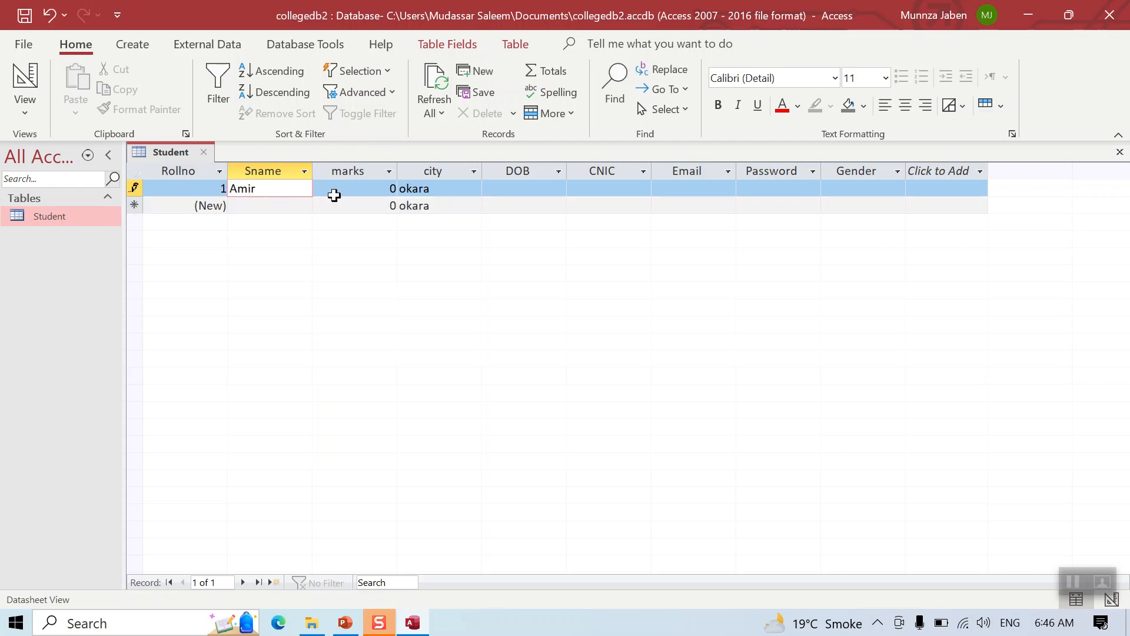
Enter -1 in marks, dismiss the validation warning, and select the invalid value to replace it
drag(362, 188, 430, 198)
text(-1)
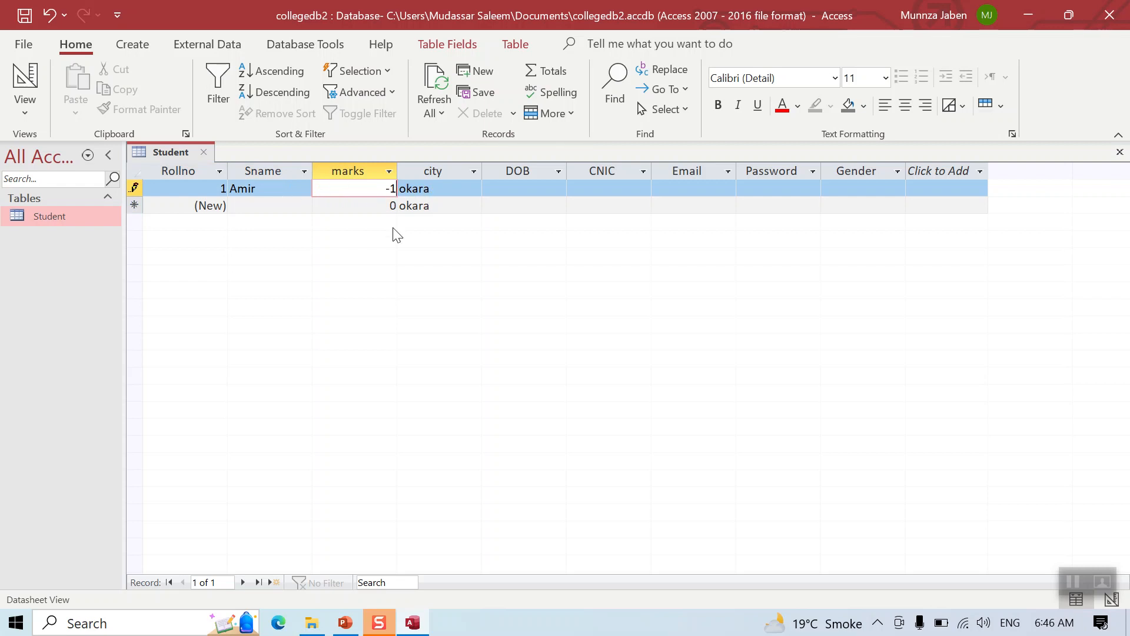
click(516, 188)
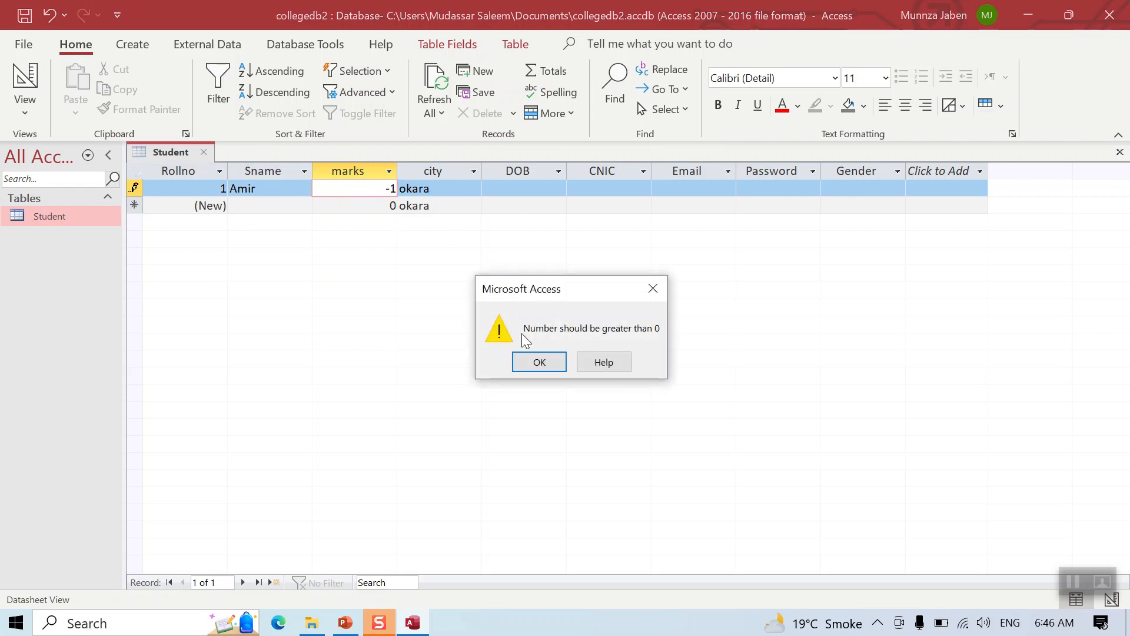
key(ctrl+1)
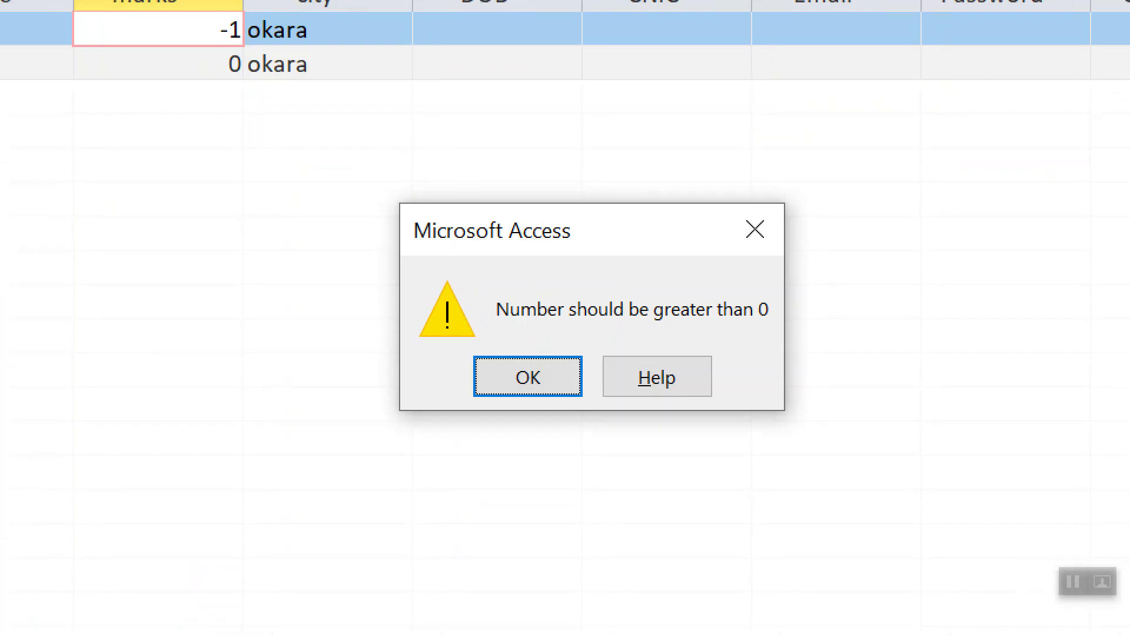
mouse_move(643, 271)
mouse_down()
mouse_move(373, 281)
mouse_move(914, 401)
mouse_up()
mouse_move(851, 372)
mouse_down()
mouse_move(649, 274)
mouse_move(586, 279)
mouse_up()
key(Escape)
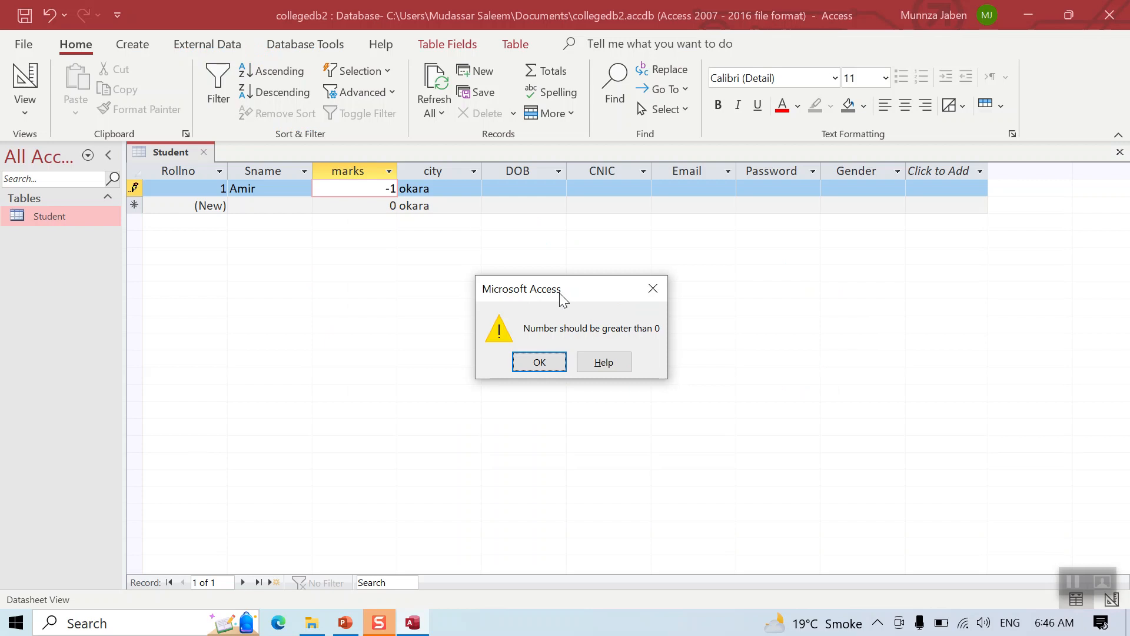
click(542, 367)
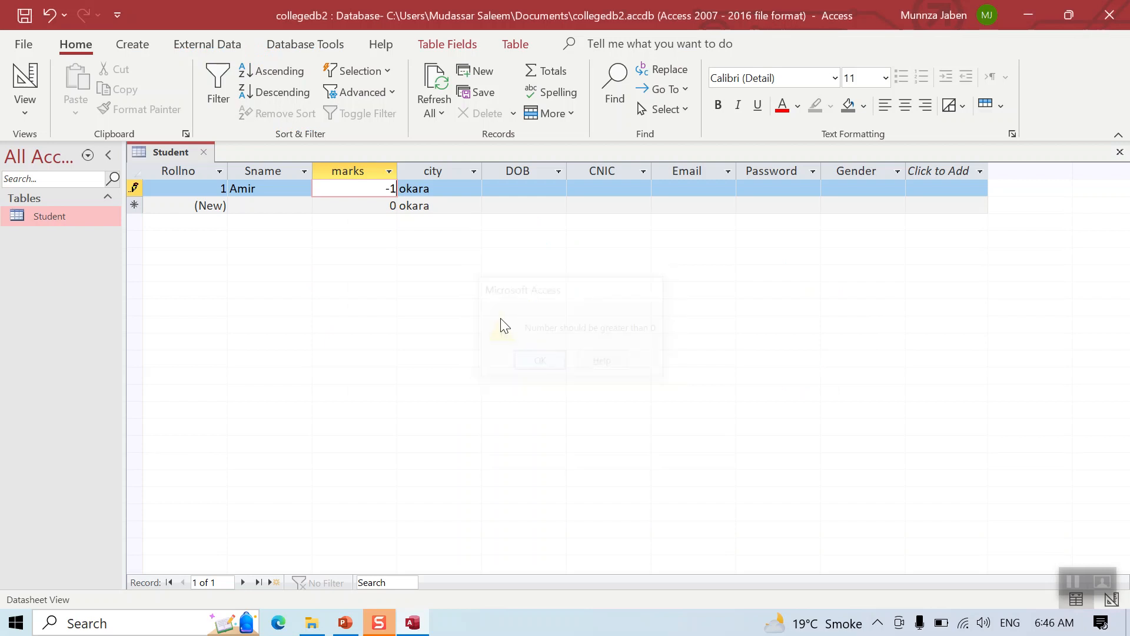
double_click(384, 187)
Set marks to 33 and date of birth to 2/16/2000 via the date picker
text(33)
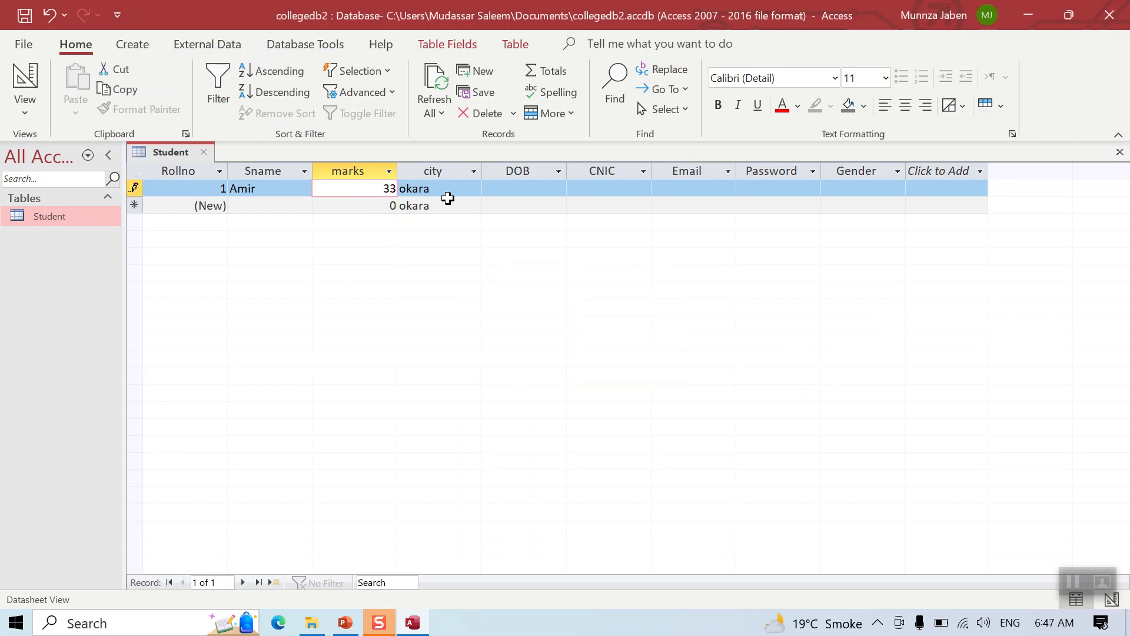
click(521, 188)
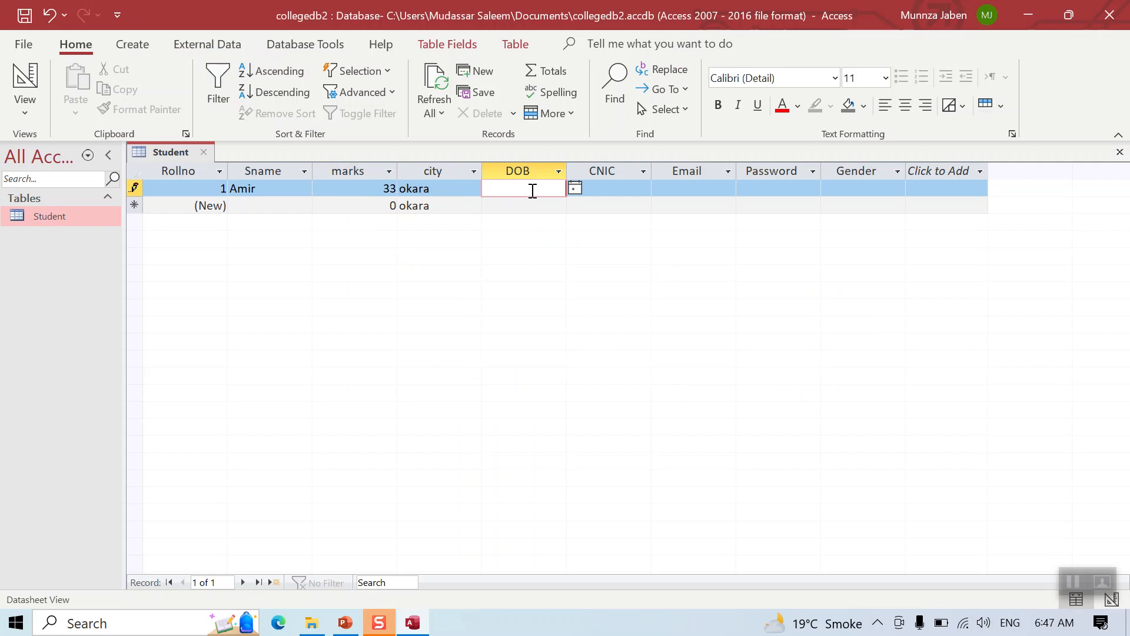
click(575, 188)
click(524, 268)
drag(553, 189, 566, 189)
text(000)
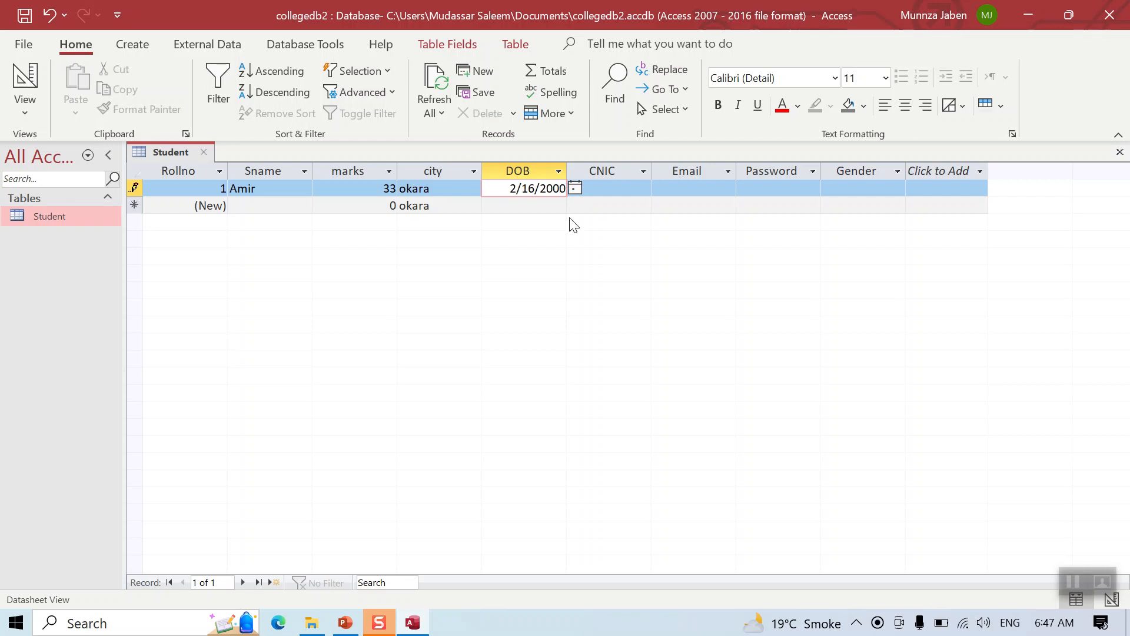
Fill in the student's CNIC number and e-mail address
click(609, 187)
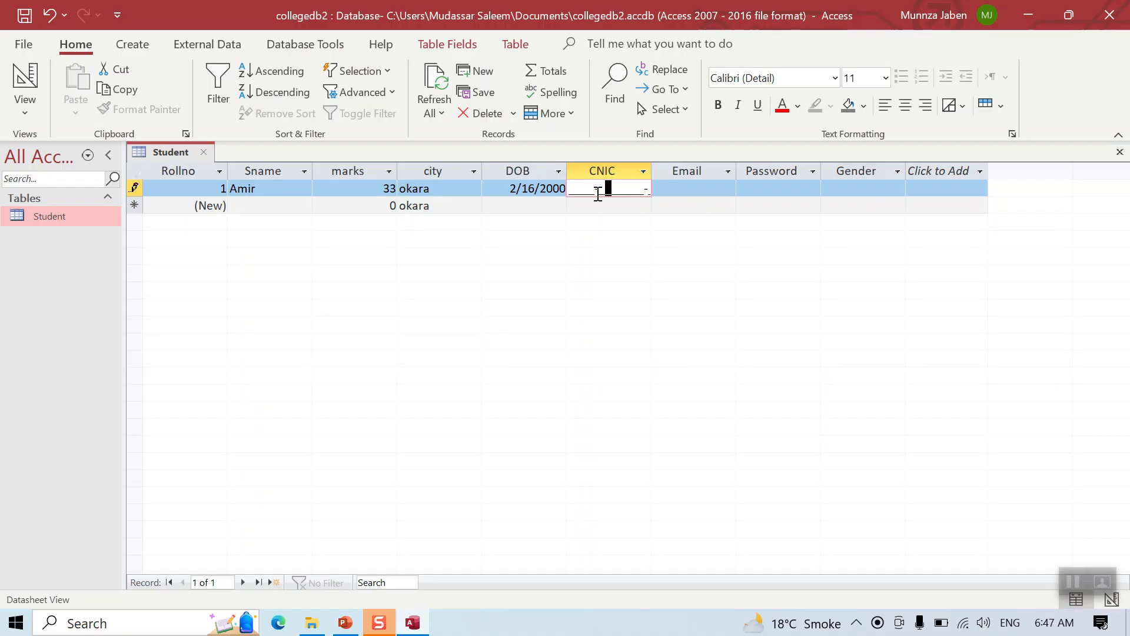
drag(650, 191, 555, 190)
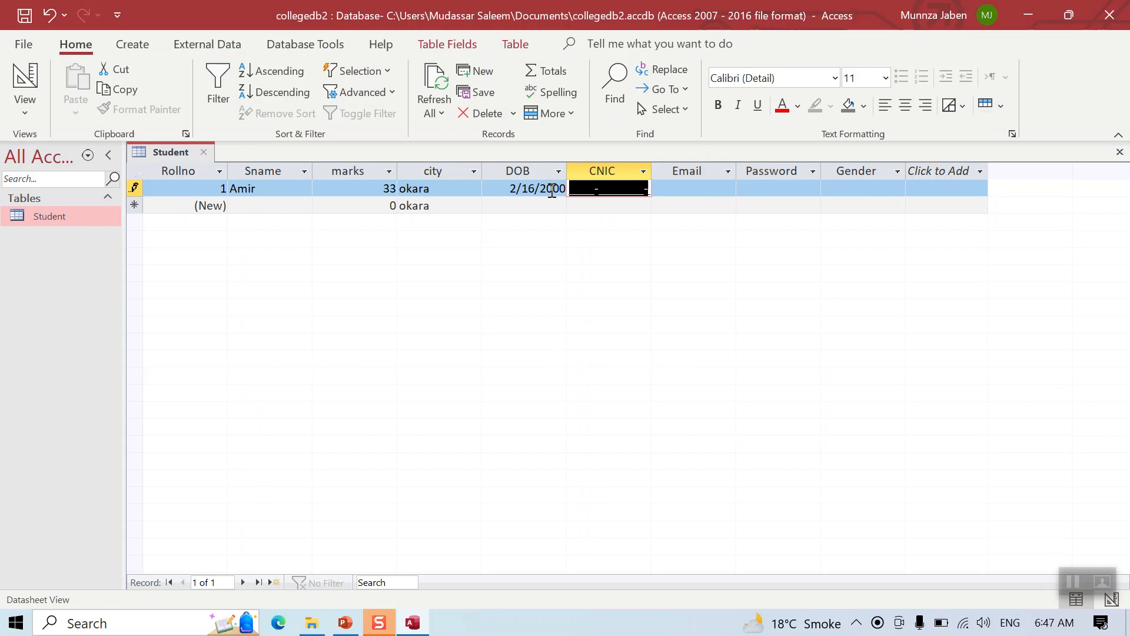
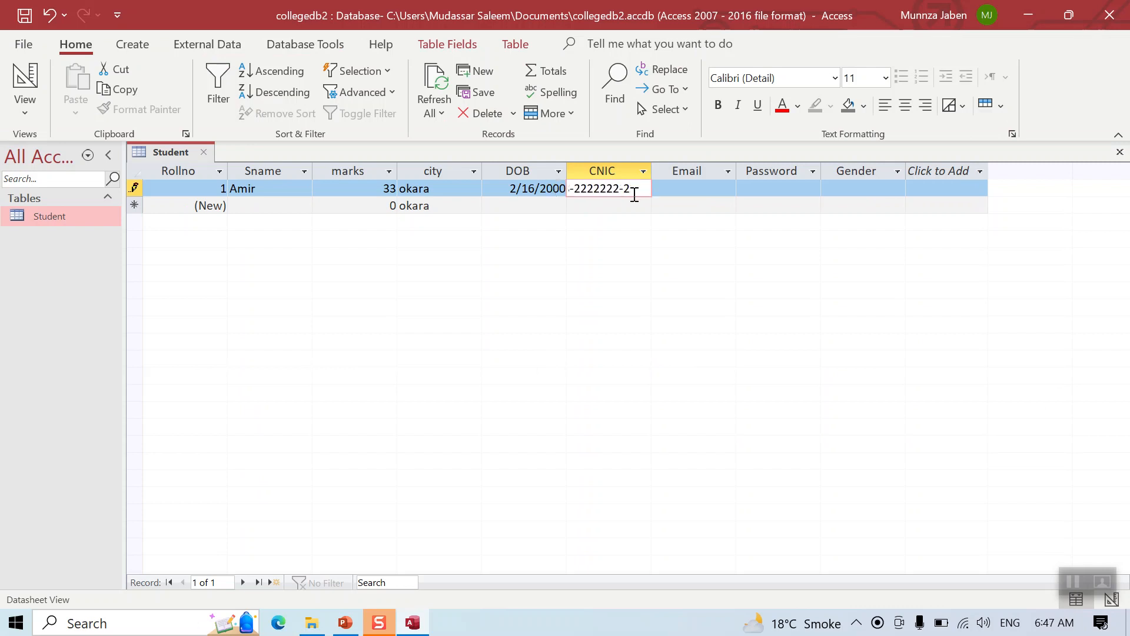
click(678, 193)
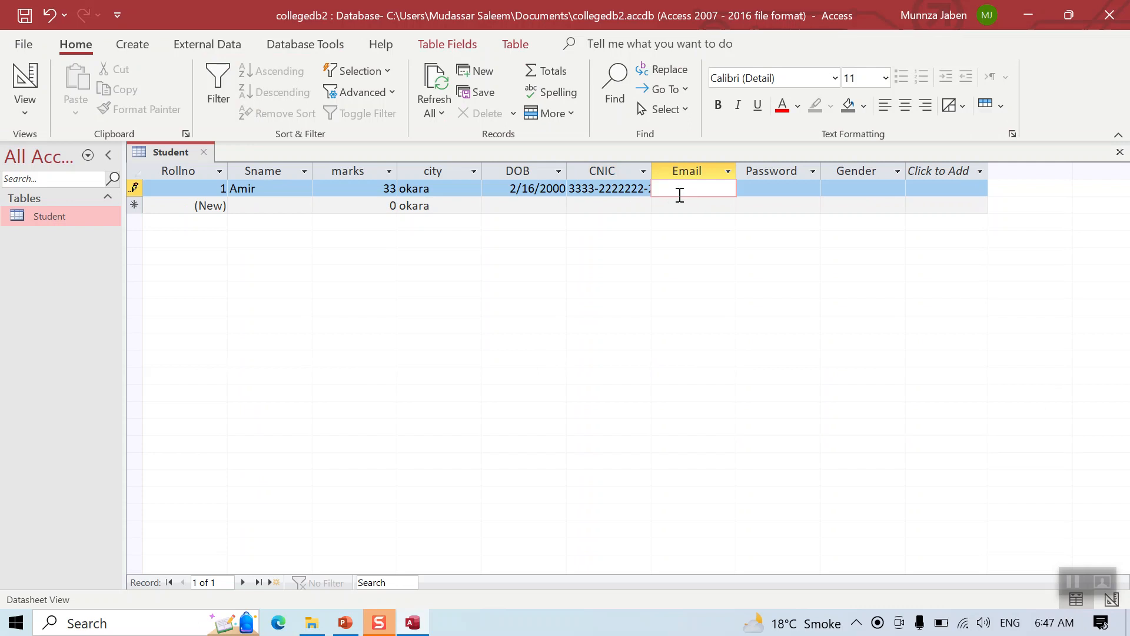
text(ac)
key(BackSpace)
text(bc@gmail.com)
Dismiss the required-Gender warning and enter Male as the Gender
click(769, 190)
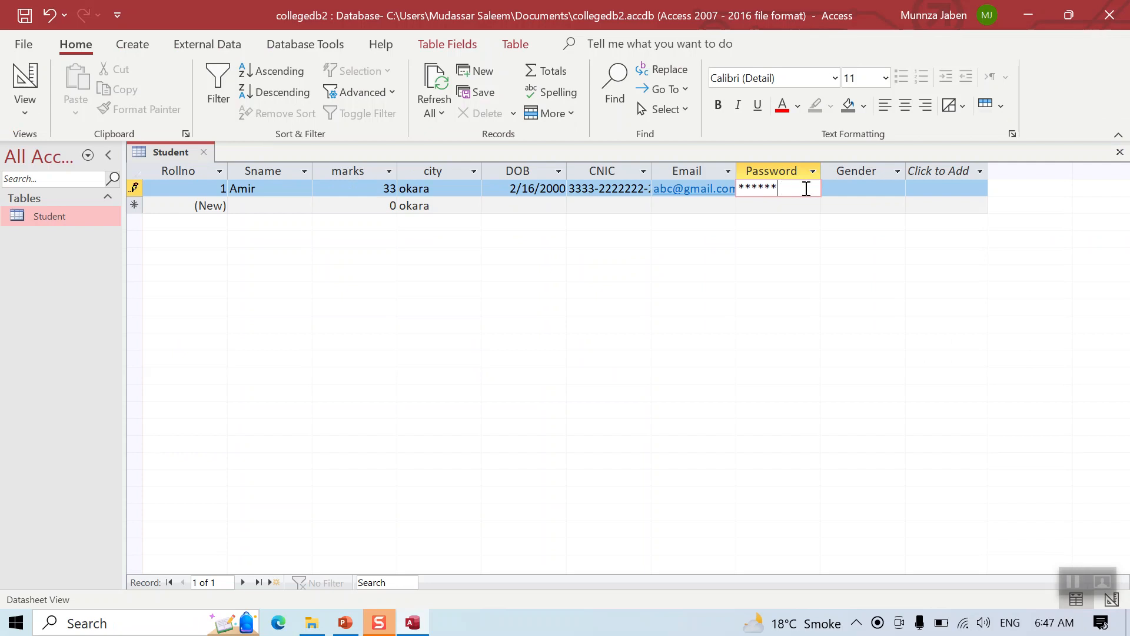
click(852, 189)
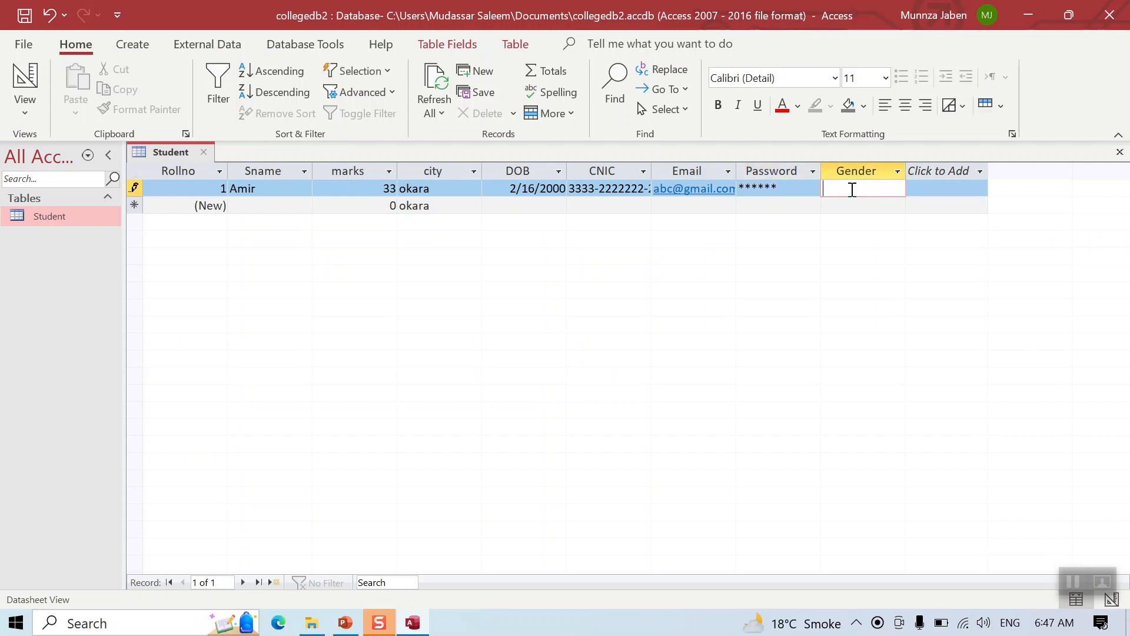
key(Return)
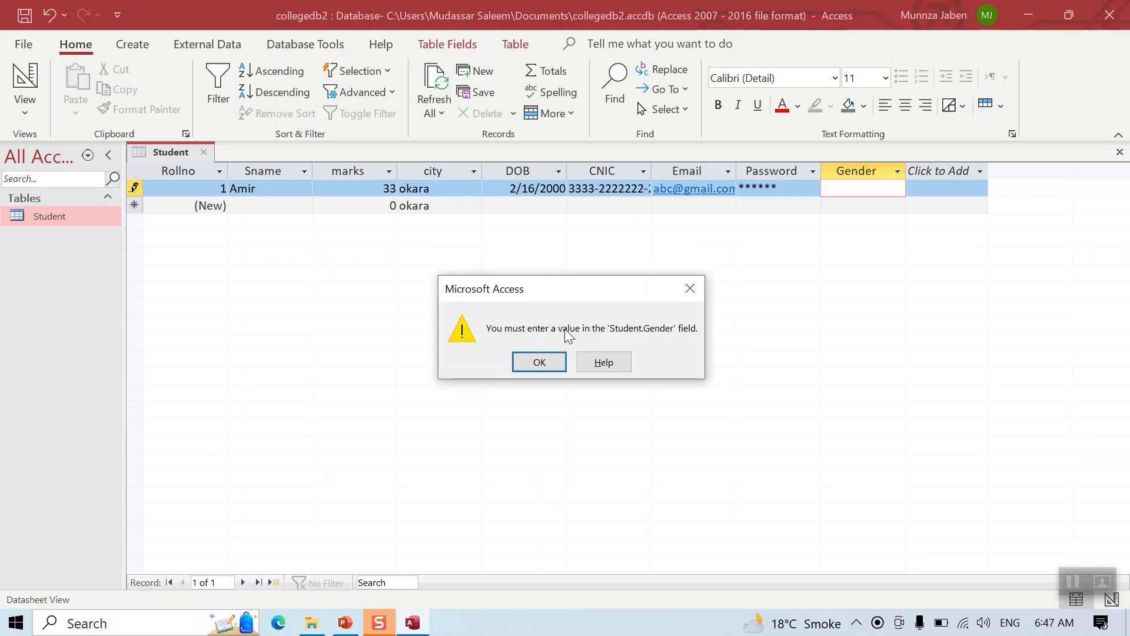
click(539, 362)
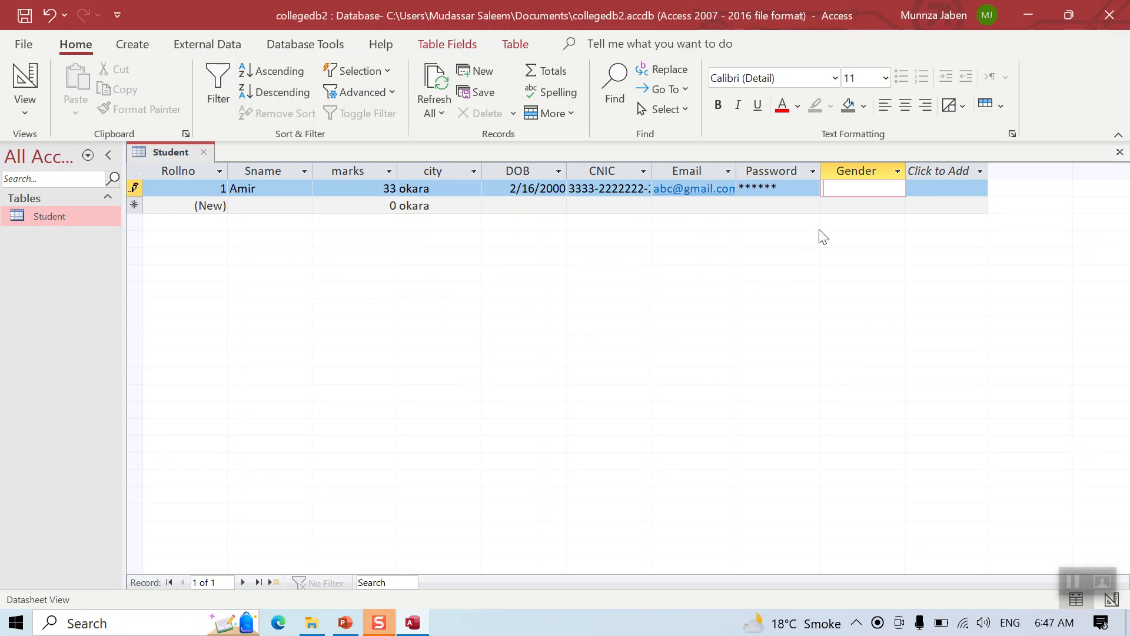
text(Male)
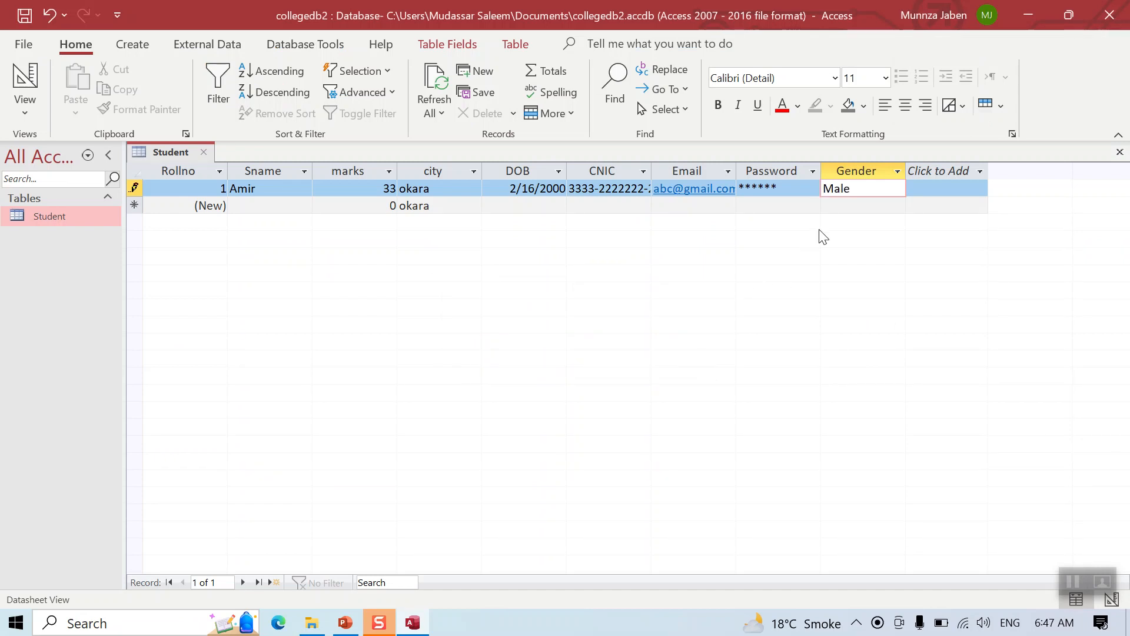